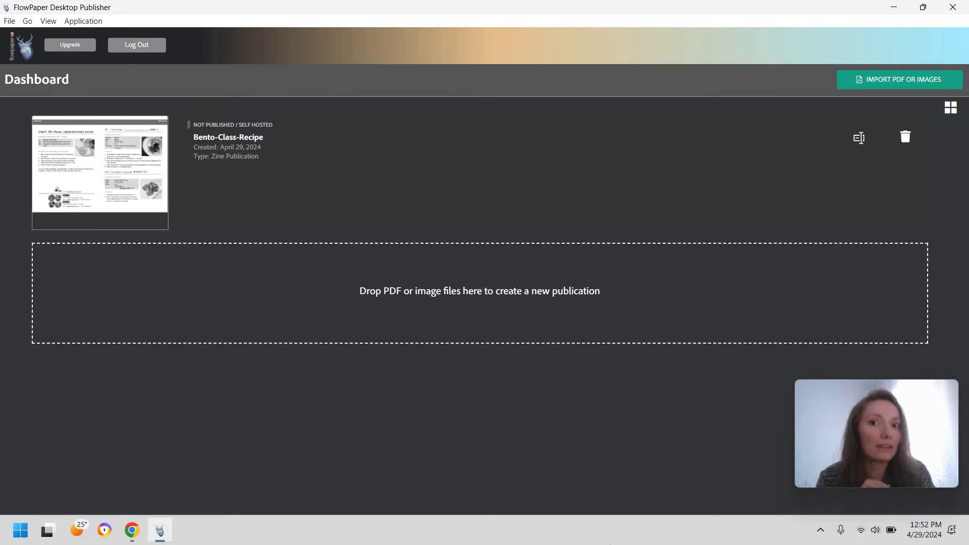
Switch from the FlowPaper Desktop Publisher dashboard to Chrome showing the Dress Sharp Canva design
{"action": "key", "text": "alt+Tab"}
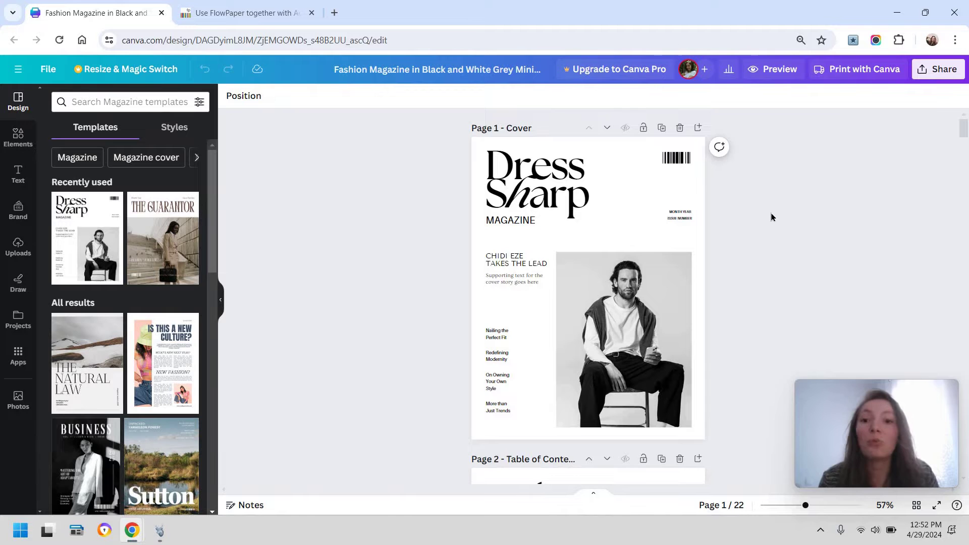
{"action": "scroll", "coordinate": [772, 216], "scroll_direction": "down", "scroll_amount": 15}
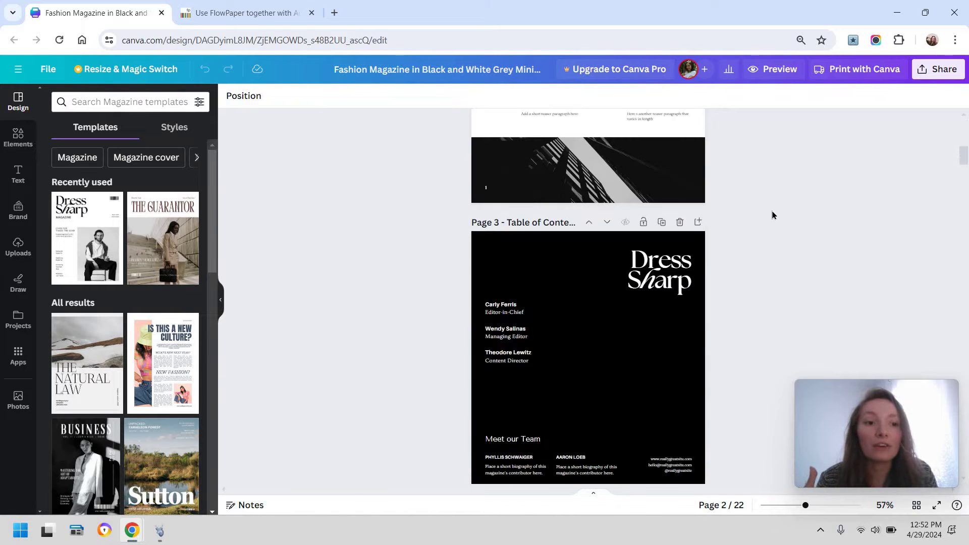
{"action": "scroll", "coordinate": [772, 215], "scroll_direction": "down", "scroll_amount": 5}
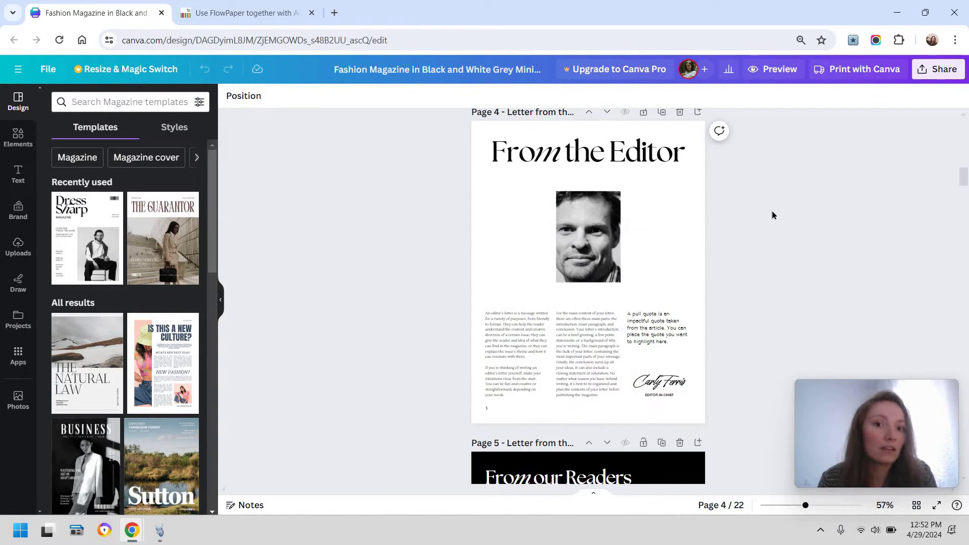
{"action": "scroll", "coordinate": [675, 229], "scroll_direction": "up", "scroll_amount": 10}
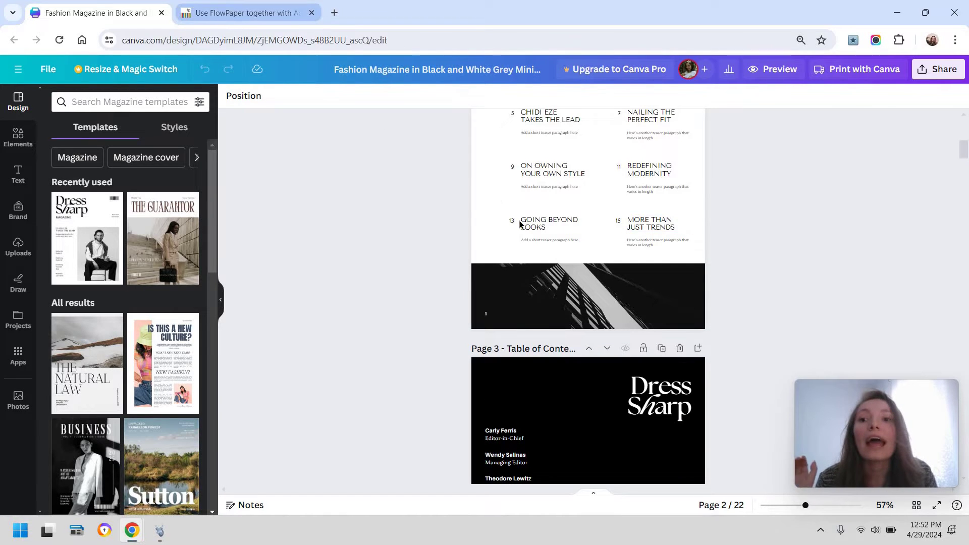
Go from FlowPaper's plugins page to the FlowPaper app's listing in Canva
{"action": "left_click", "coordinate": [240, 13]}
{"action": "scroll", "coordinate": [612, 248], "scroll_direction": "up", "scroll_amount": 5}
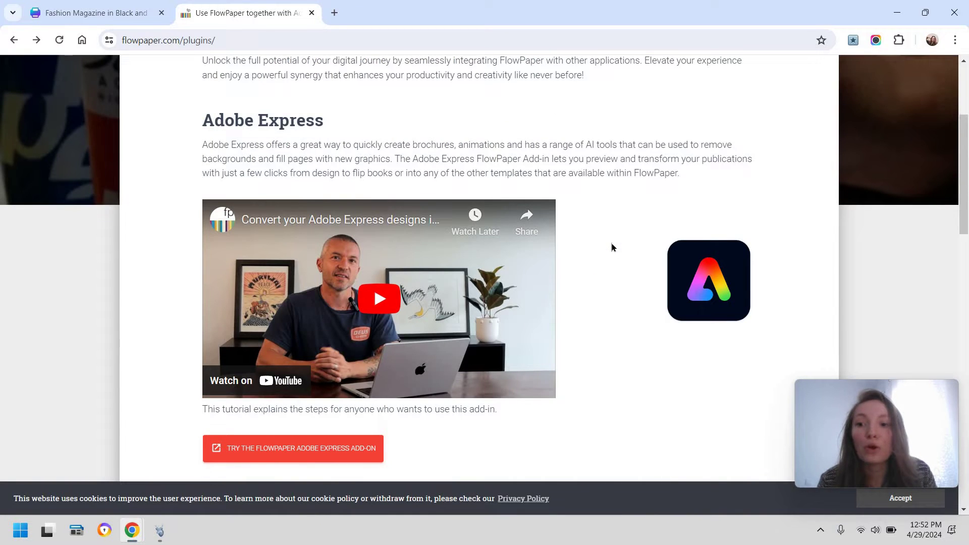
{"action": "scroll", "coordinate": [356, 260], "scroll_direction": "down", "scroll_amount": 6}
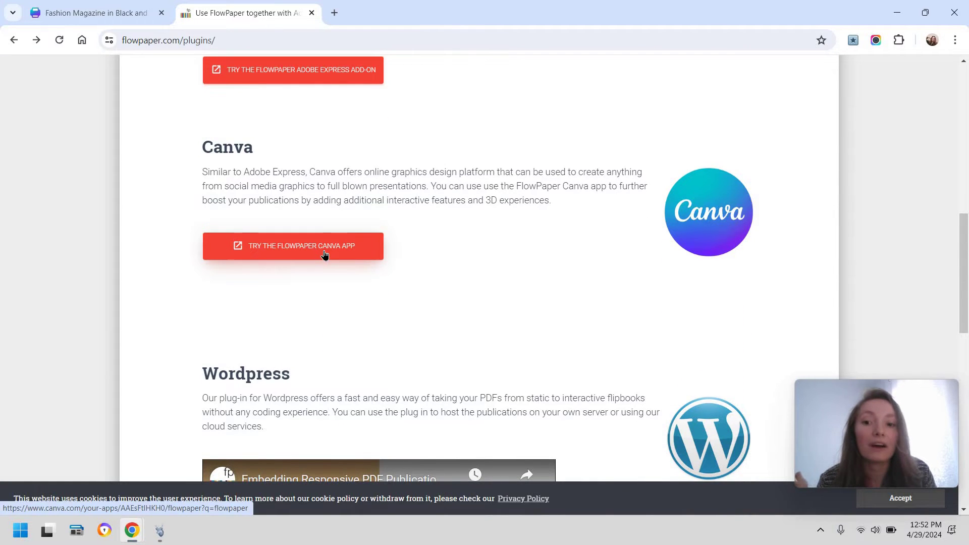
{"action": "left_click", "coordinate": [325, 254]}
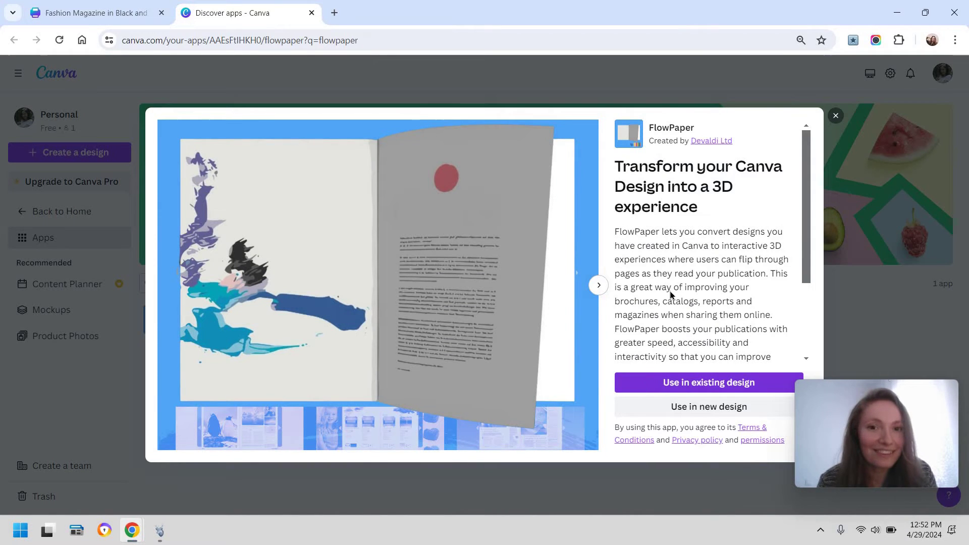
Apply the FlowPaper app to the existing design and save pages 1–10 to FlowPaper via Share
{"action": "left_click", "coordinate": [709, 382]}
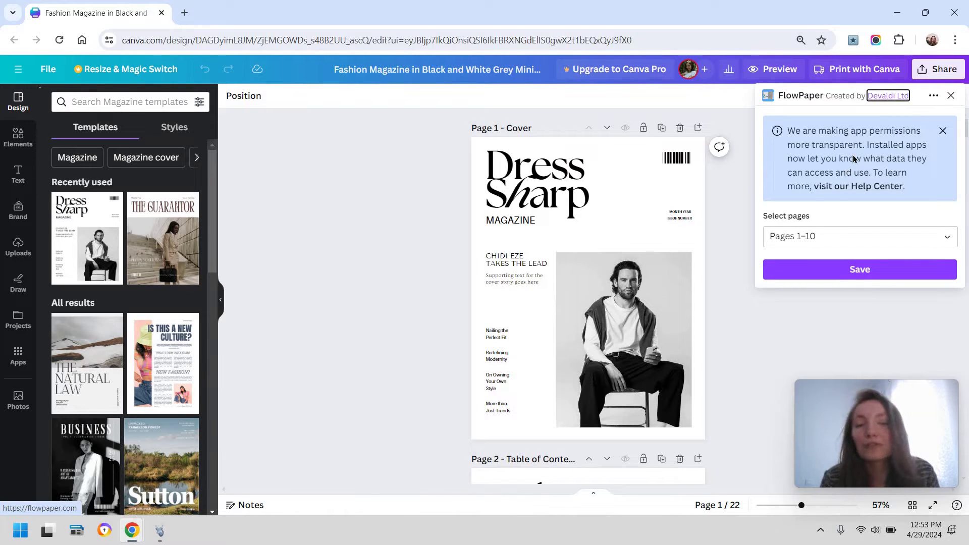
{"action": "left_click", "coordinate": [927, 72]}
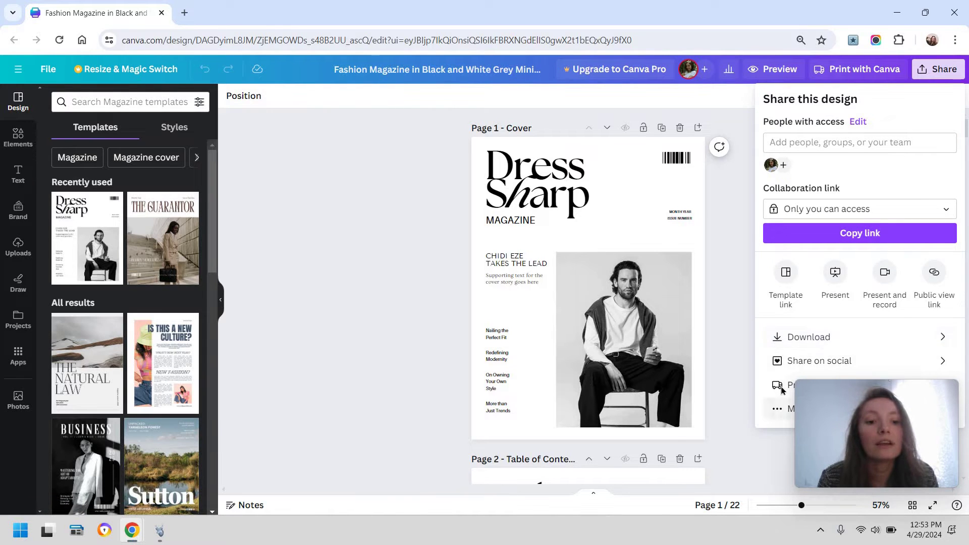
{"action": "left_click", "coordinate": [775, 409]}
{"action": "scroll", "coordinate": [840, 296], "scroll_direction": "down", "scroll_amount": 3}
{"action": "scroll", "coordinate": [843, 291], "scroll_direction": "down", "scroll_amount": 10}
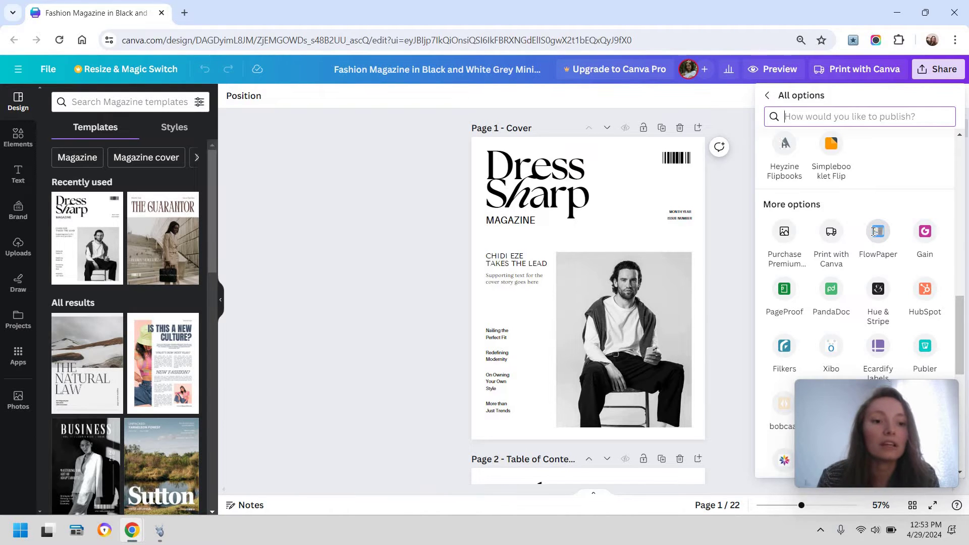
{"action": "left_click", "coordinate": [864, 215]}
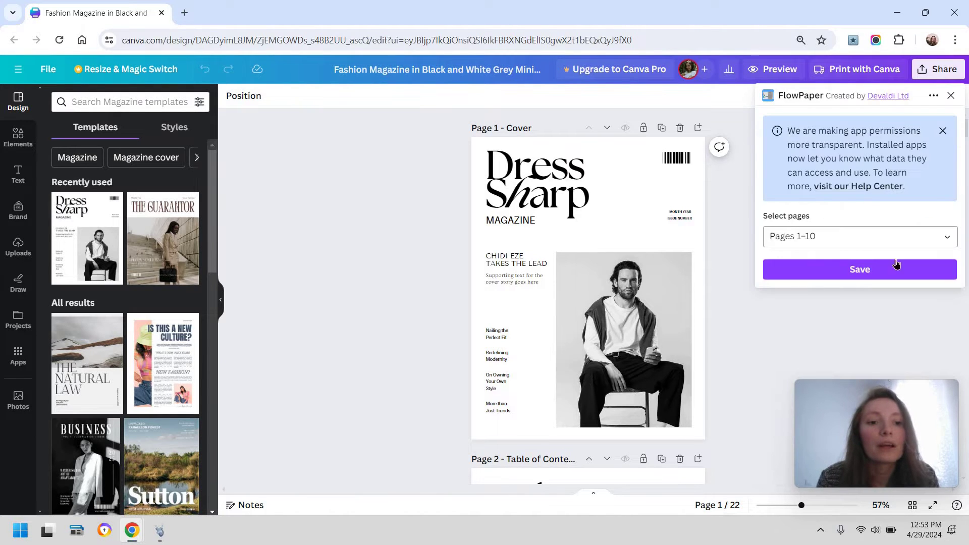
{"action": "left_click", "coordinate": [848, 236]}
{"action": "left_click", "coordinate": [760, 244]}
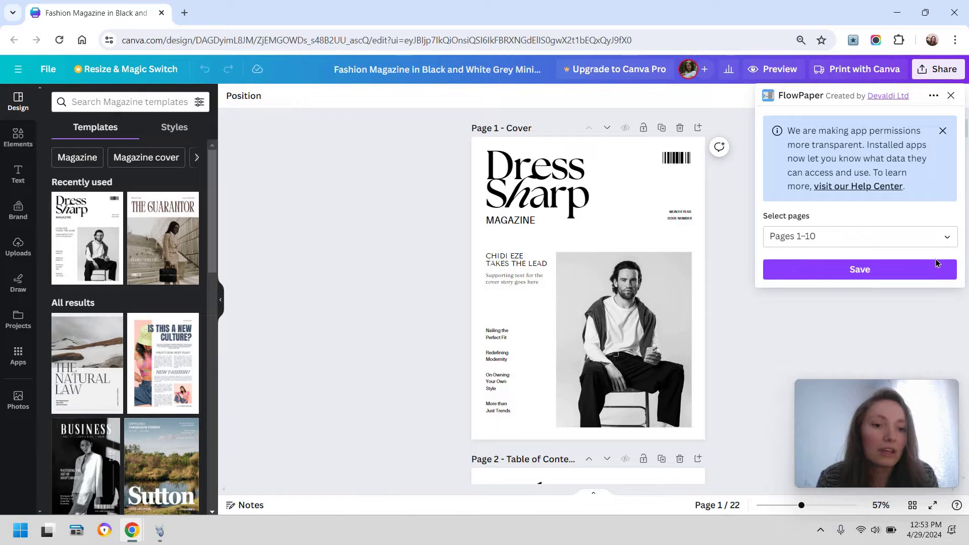
{"action": "left_click", "coordinate": [866, 269]}
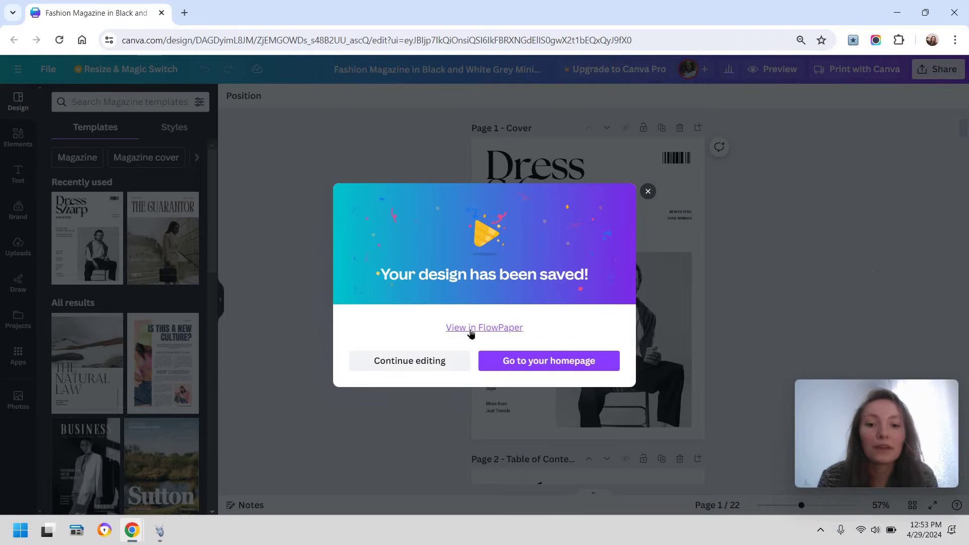
Open the saved Dress Sharp pages in FlowPaper from Canva's confirmation dialog
{"action": "left_click", "coordinate": [473, 328]}
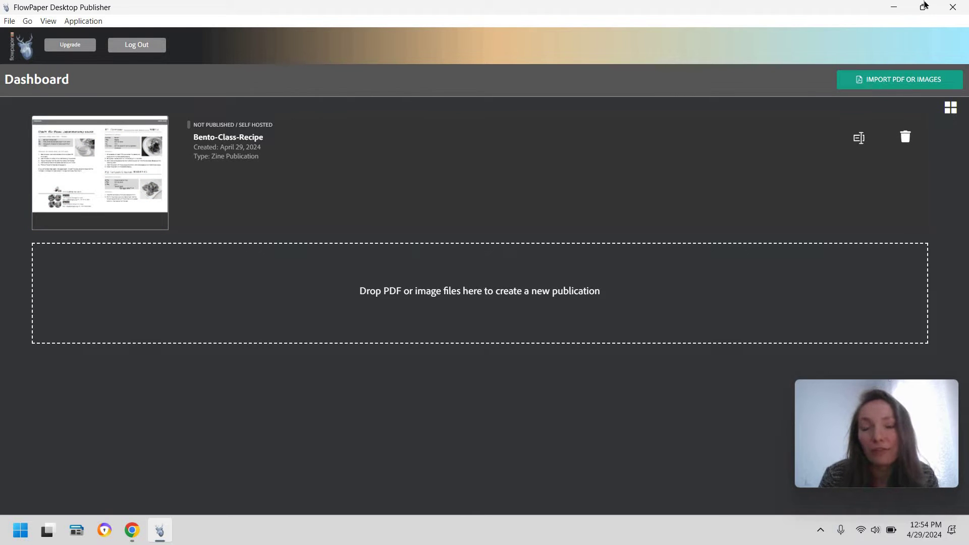
Close the publisher window and pick the light wooden desk intro template for the magazine
{"action": "left_click", "coordinate": [943, 5]}
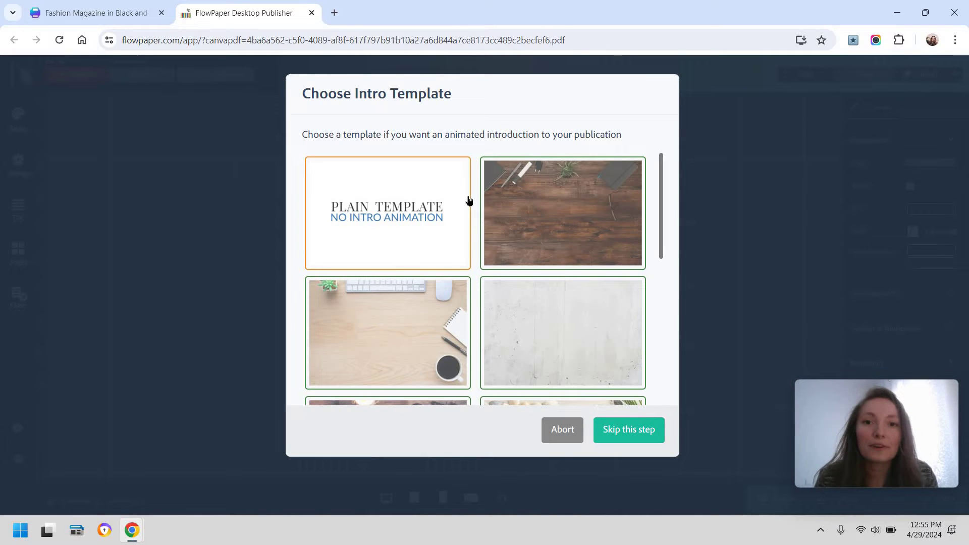
{"action": "scroll", "coordinate": [480, 229], "scroll_direction": "down", "scroll_amount": 5}
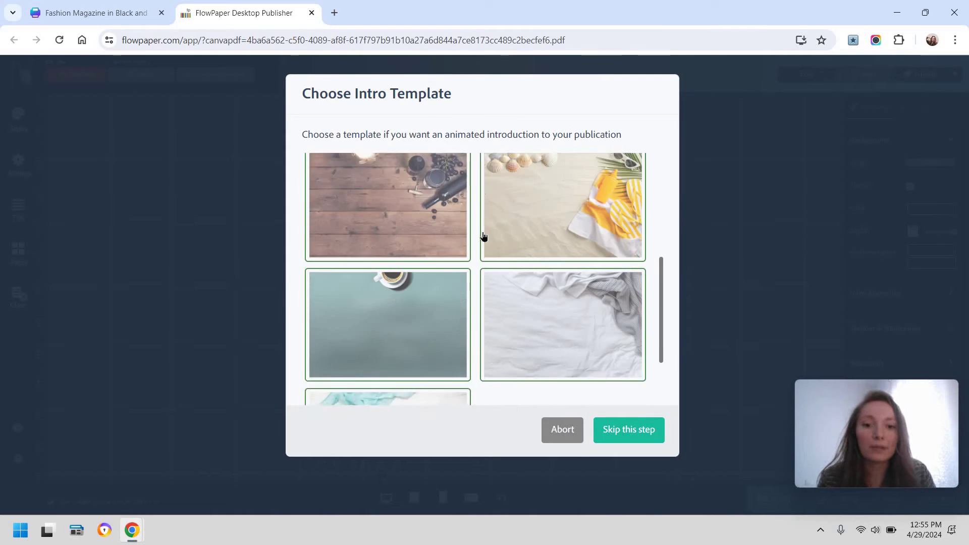
{"action": "scroll", "coordinate": [637, 225], "scroll_direction": "up", "scroll_amount": 5}
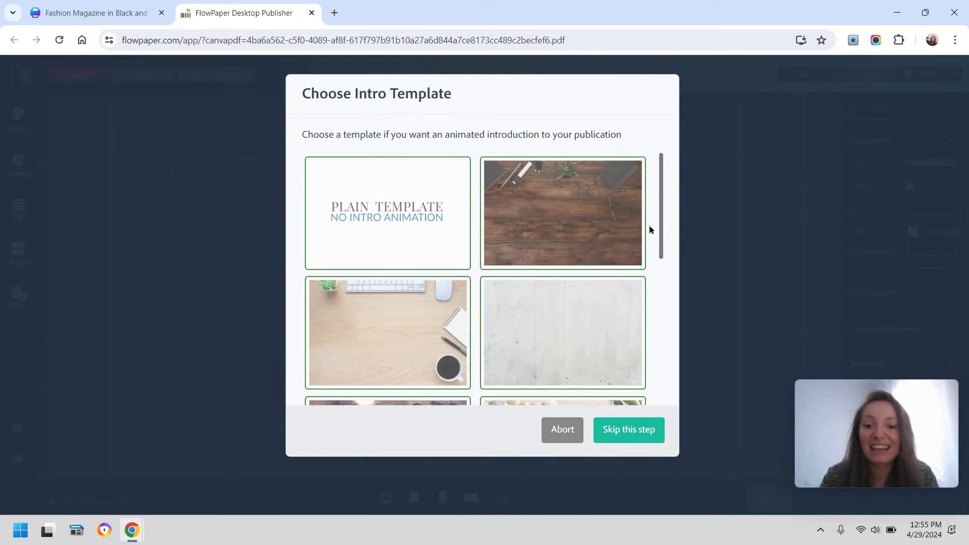
{"action": "scroll", "coordinate": [649, 230], "scroll_direction": "down", "scroll_amount": 5}
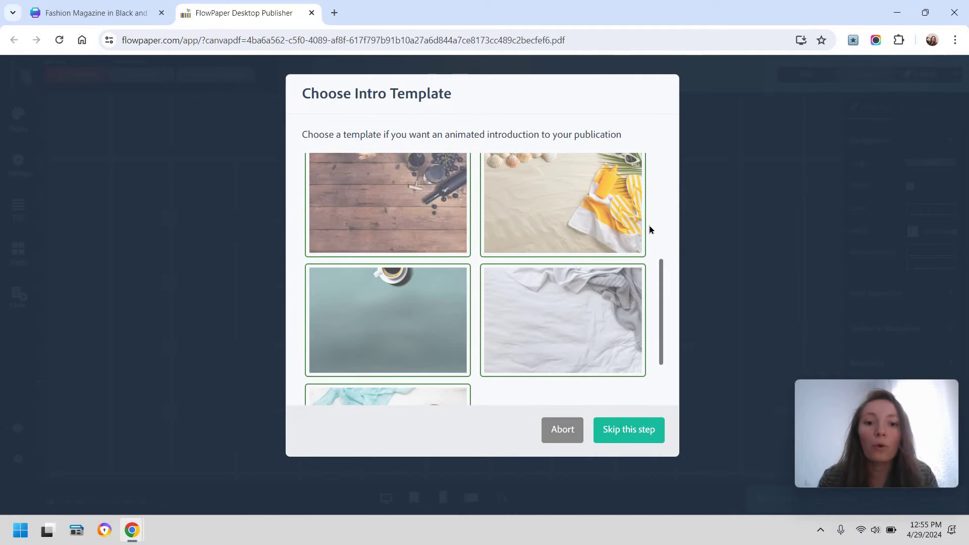
{"action": "scroll", "coordinate": [649, 227], "scroll_direction": "down", "scroll_amount": 2}
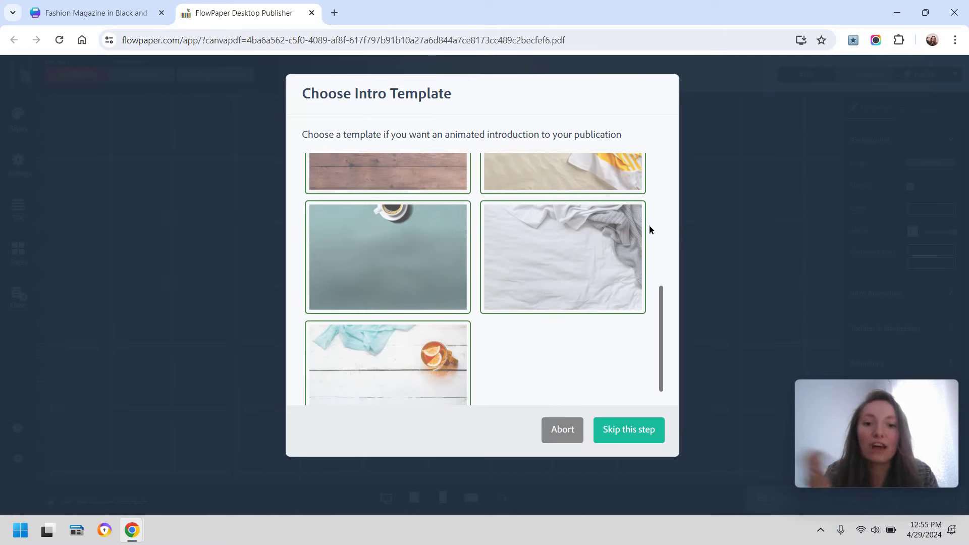
{"action": "scroll", "coordinate": [646, 225], "scroll_direction": "up", "scroll_amount": 5}
{"action": "scroll", "coordinate": [421, 252], "scroll_direction": "down", "scroll_amount": 4}
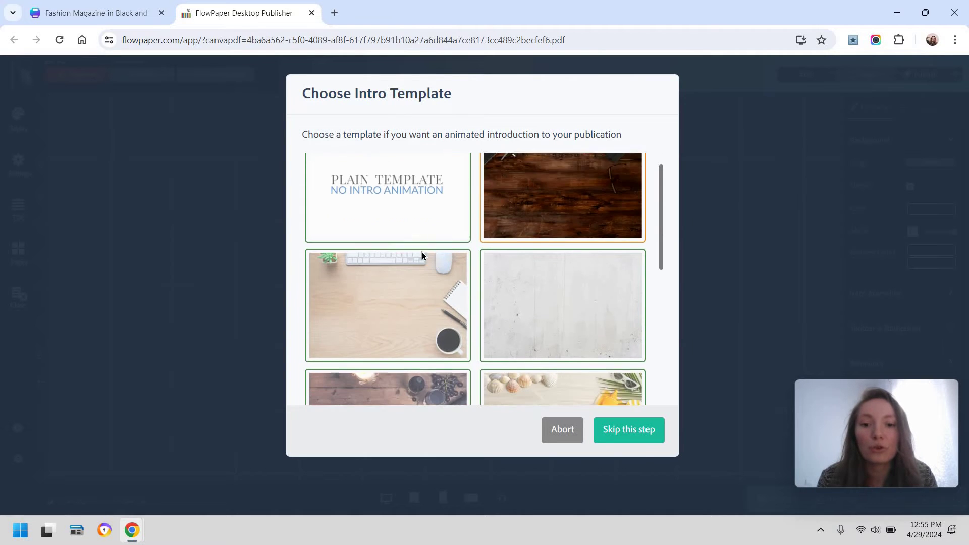
{"action": "left_click", "coordinate": [429, 252]}
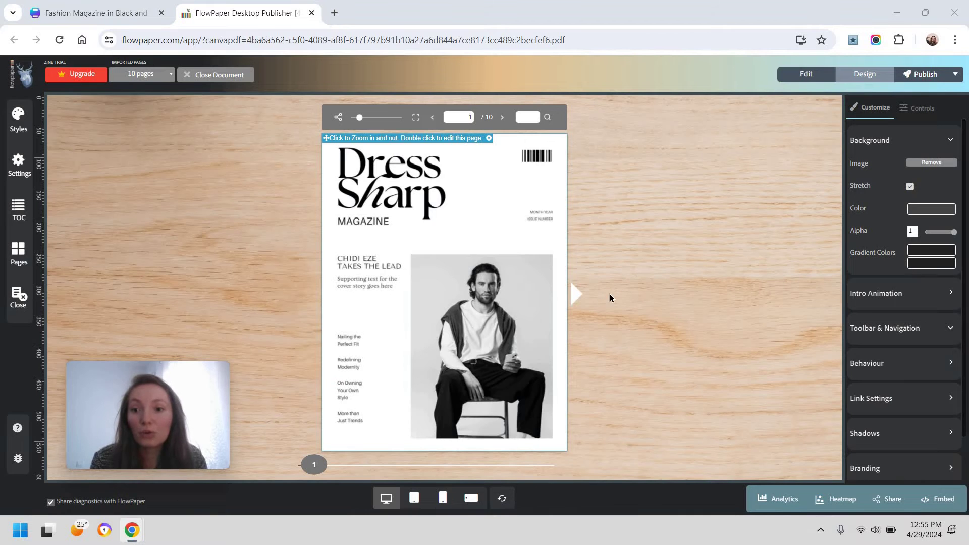
{"action": "left_click", "coordinate": [697, 296]}
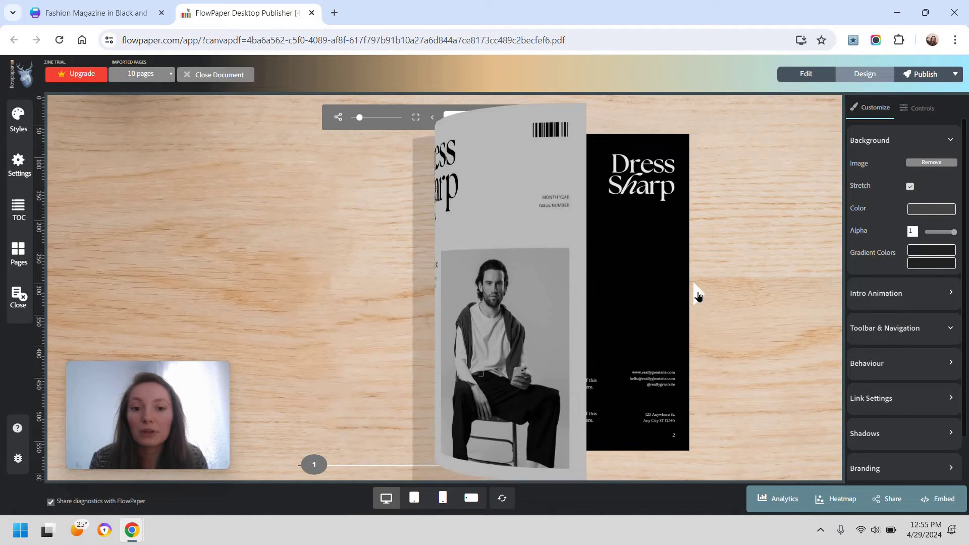
{"action": "left_click", "coordinate": [698, 296]}
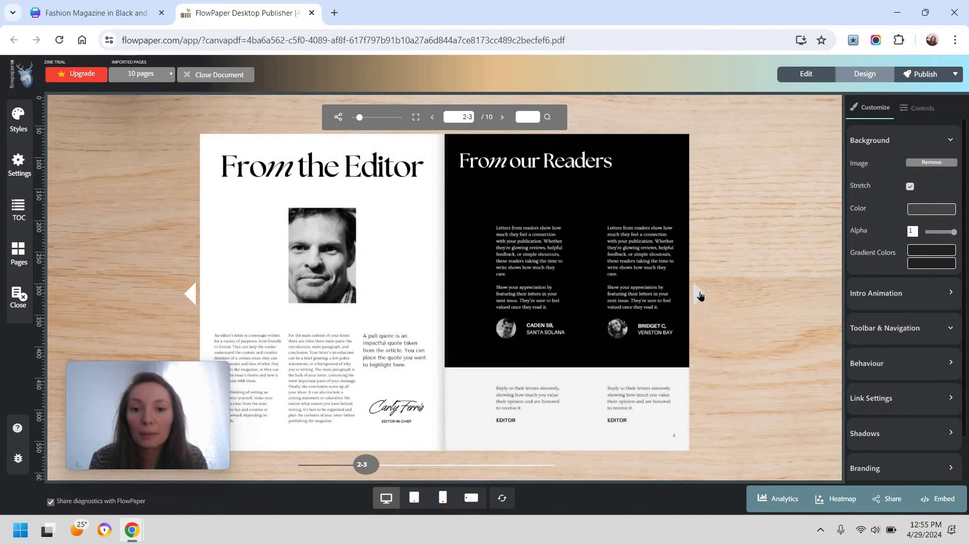
{"action": "left_click", "coordinate": [700, 295]}
{"action": "left_click", "coordinate": [699, 294]}
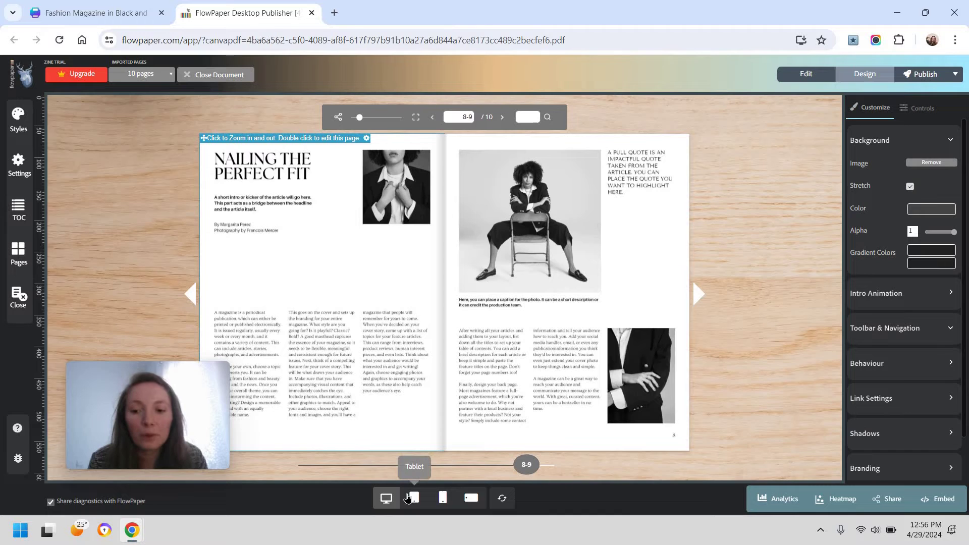
{"action": "left_click", "coordinate": [408, 498]}
{"action": "left_click", "coordinate": [448, 499]}
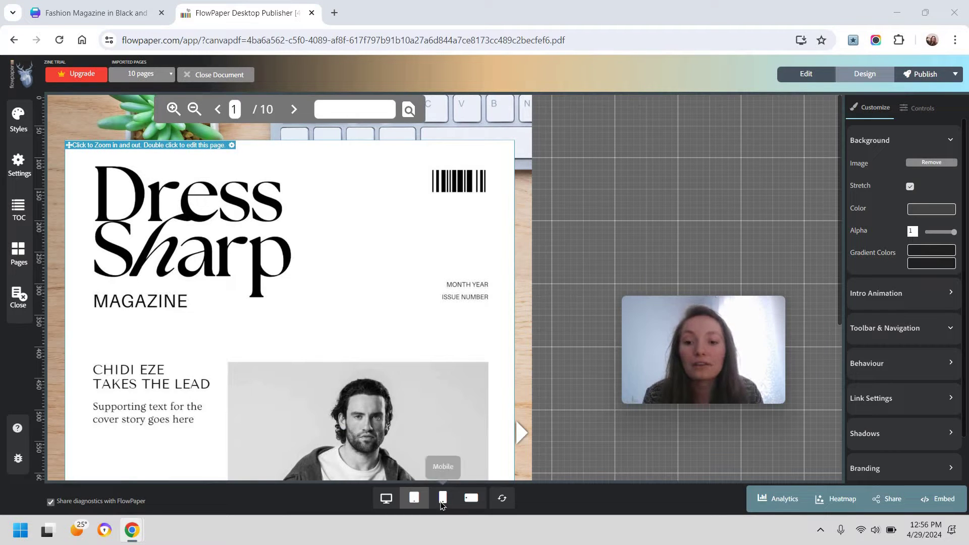
{"action": "left_click", "coordinate": [442, 502]}
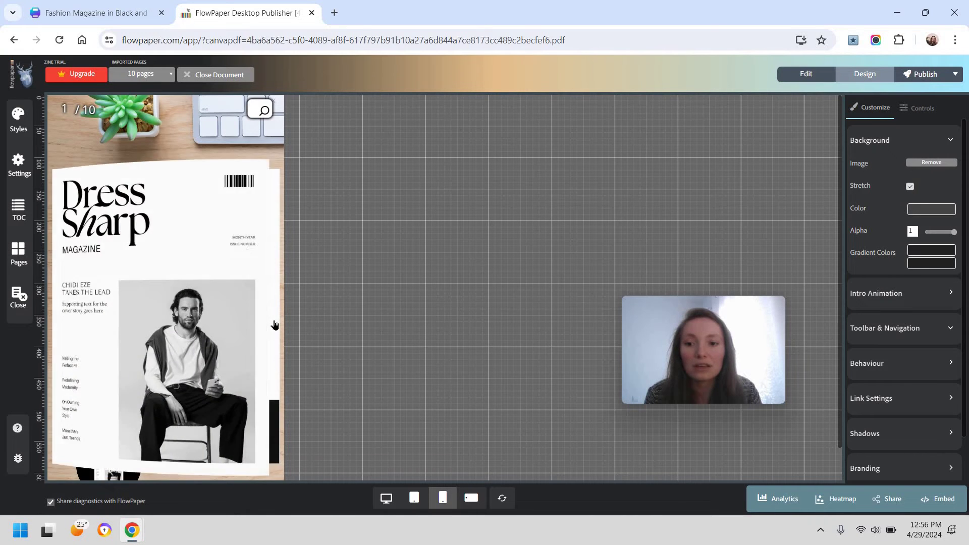
{"action": "left_click", "coordinate": [274, 325]}
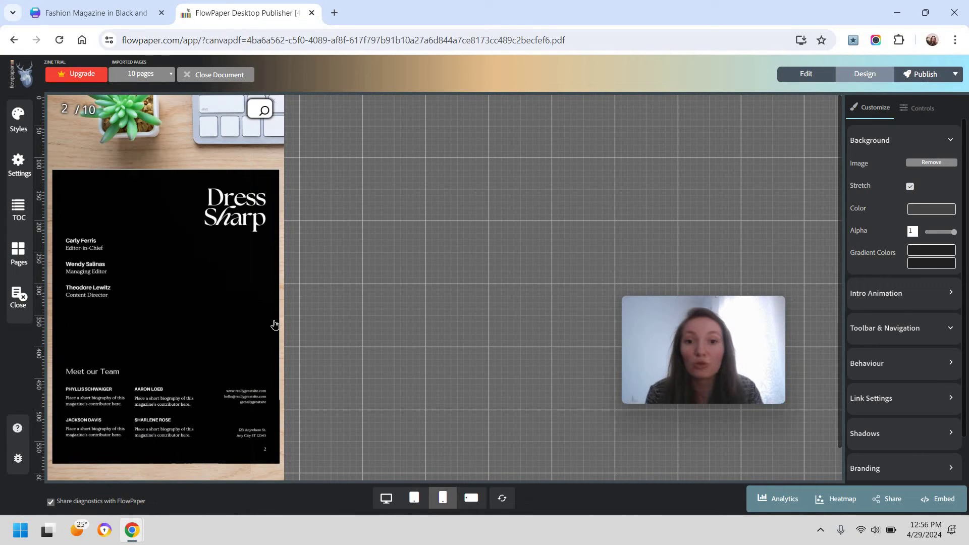
{"action": "left_click", "coordinate": [272, 323]}
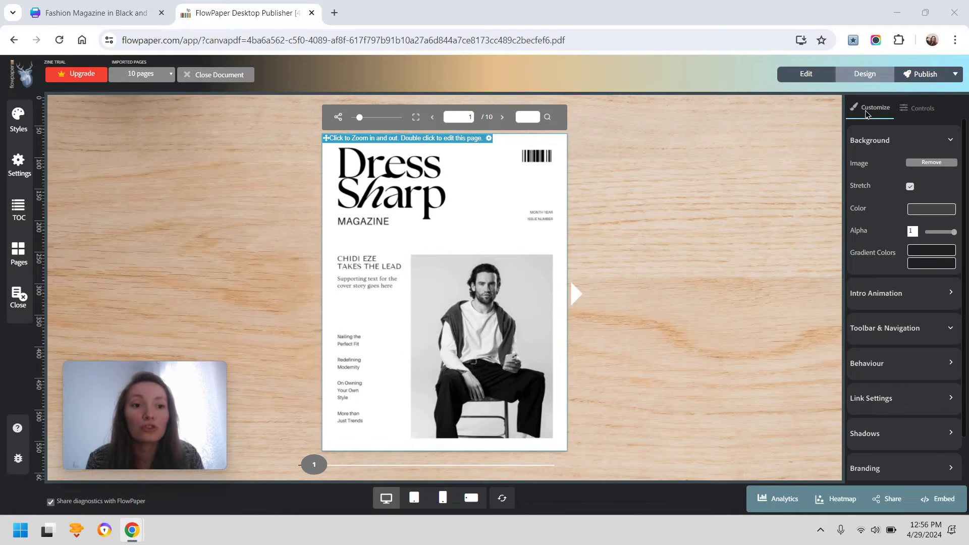
Open Design settings and expand the Intro Animation and Toolbar & Navigation sections
{"action": "left_click", "coordinate": [857, 76]}
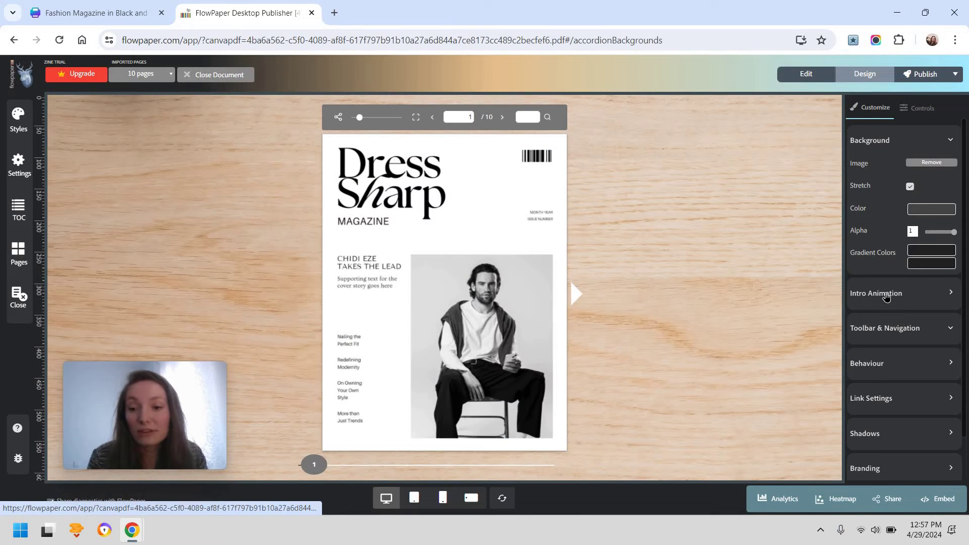
{"action": "left_click", "coordinate": [886, 296]}
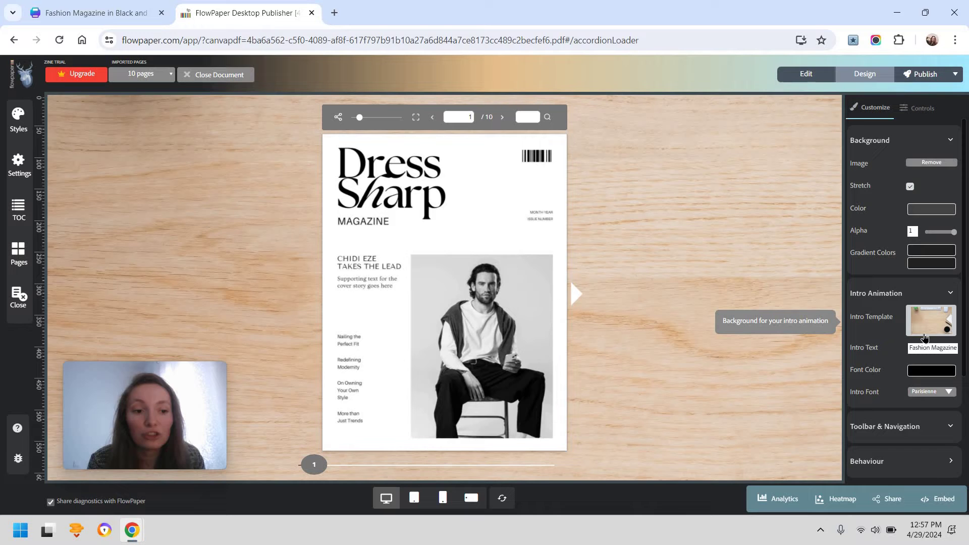
{"action": "scroll", "coordinate": [904, 308], "scroll_direction": "down", "scroll_amount": 2}
{"action": "left_click", "coordinate": [902, 303]}
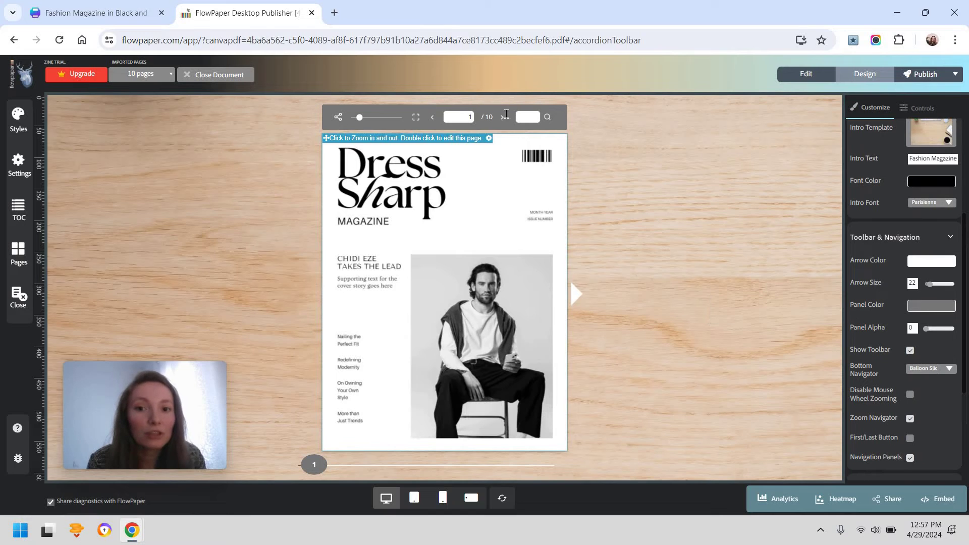
Set the toolbar panel colour to teal #4bc9c2 and enlarge the arrow size to 78
{"action": "left_click", "coordinate": [928, 305]}
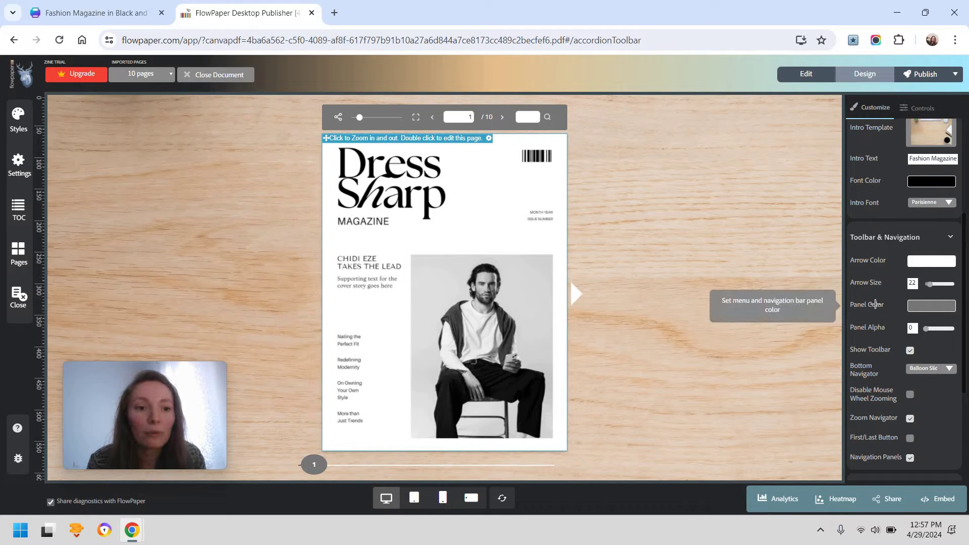
{"action": "left_click", "coordinate": [854, 316]}
{"action": "left_click", "coordinate": [886, 334]}
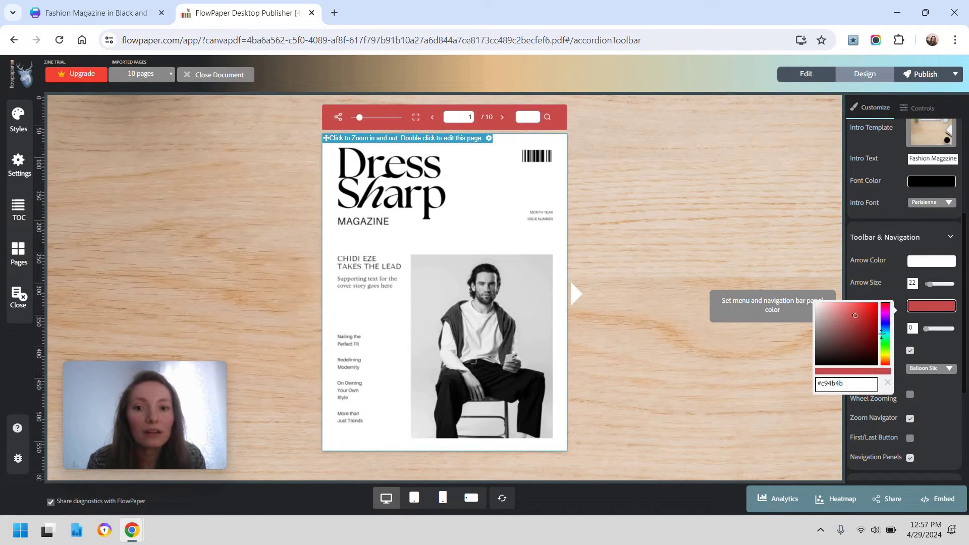
{"action": "left_click", "coordinate": [933, 288]}
{"action": "left_click_drag", "start_coordinate": [938, 288], "coordinate": [949, 287]}
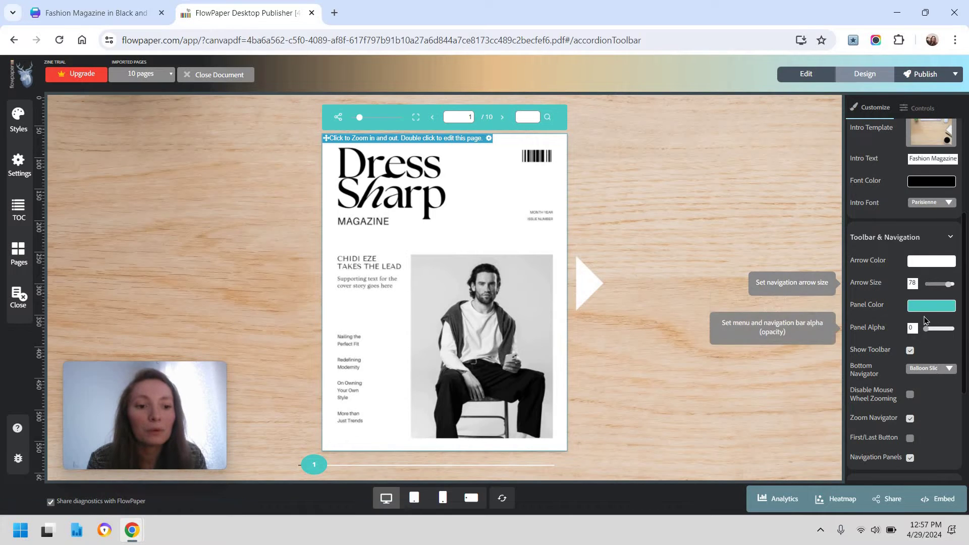
Toggle Navigation Panels off, flip through spreads to preview, then switch them back on
{"action": "scroll", "coordinate": [926, 320], "scroll_direction": "down", "scroll_amount": 1}
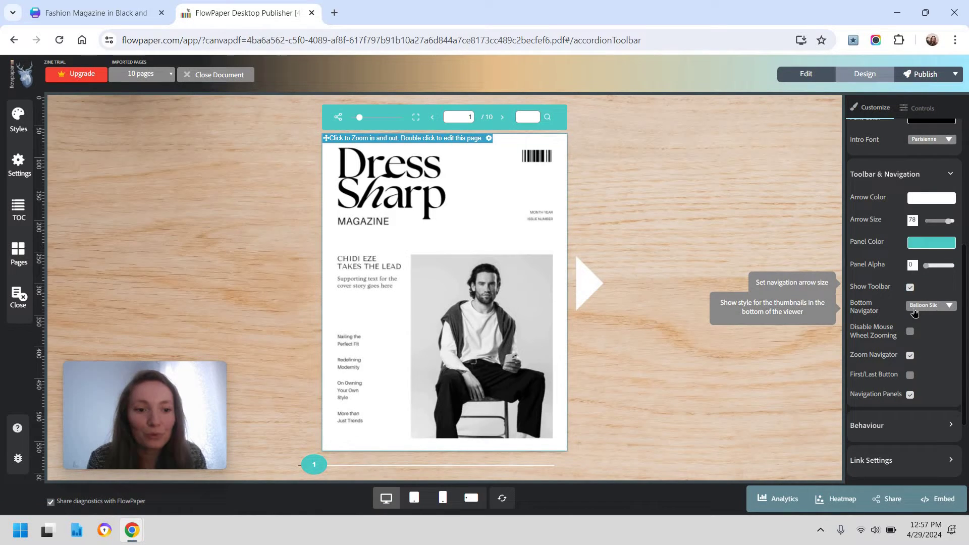
{"action": "scroll", "coordinate": [927, 318], "scroll_direction": "down", "scroll_amount": 1}
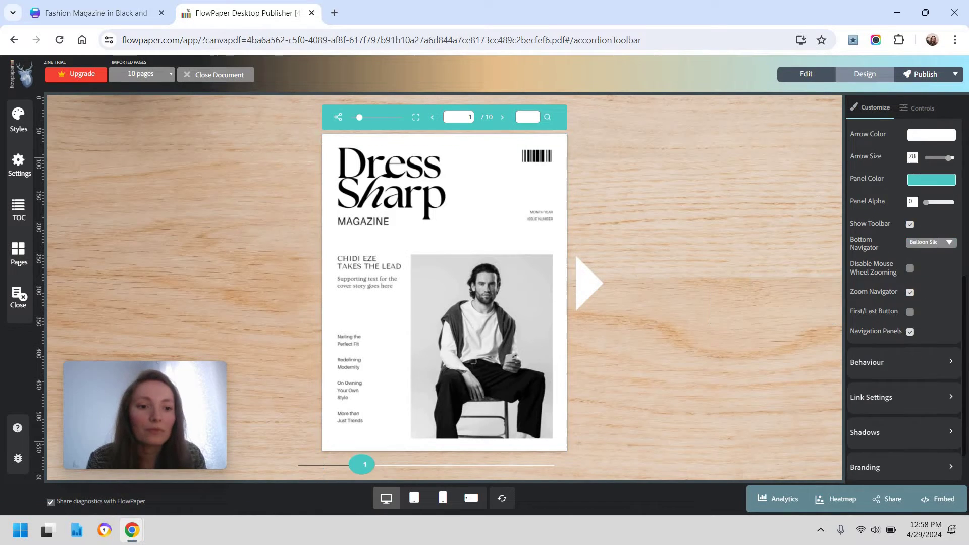
{"action": "left_click", "coordinate": [910, 332]}
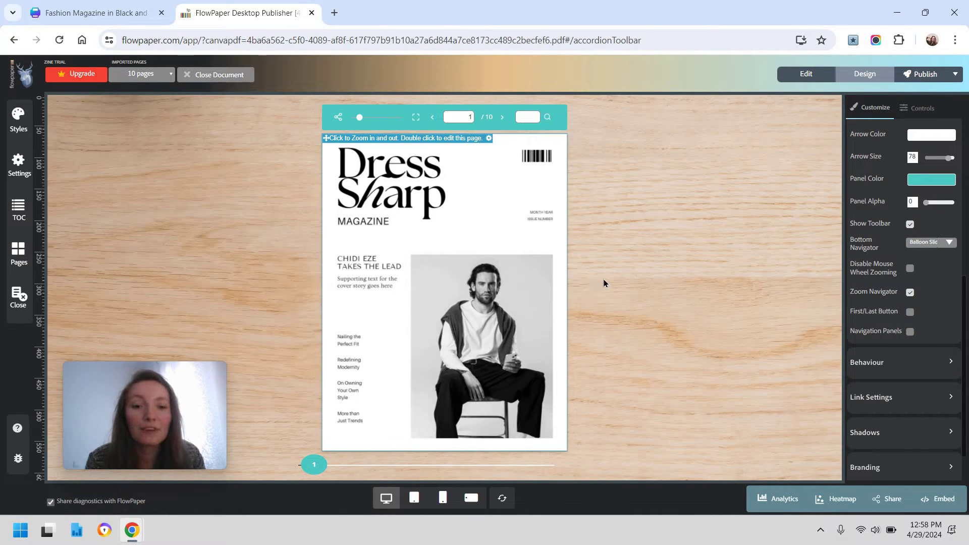
{"action": "left_click", "coordinate": [501, 119]}
{"action": "left_click", "coordinate": [502, 119]}
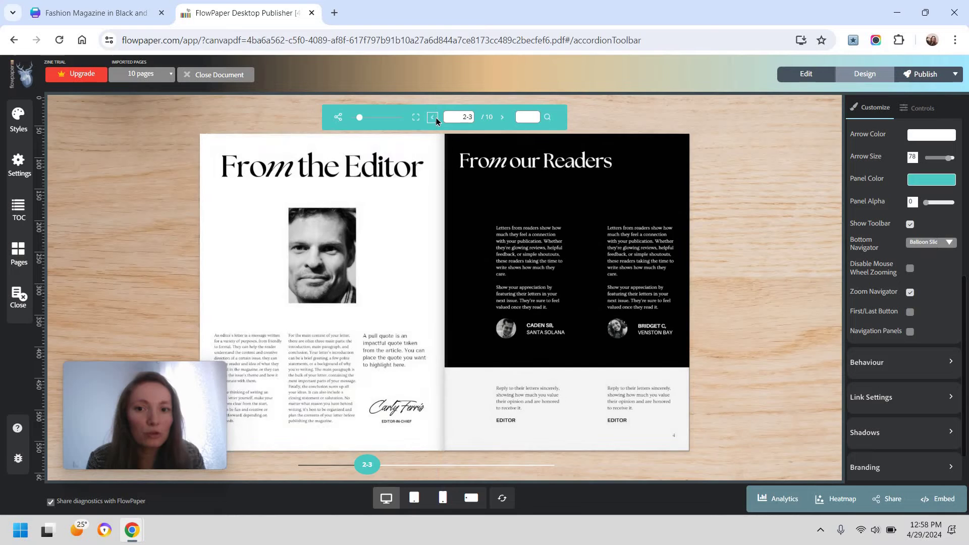
{"action": "left_click", "coordinate": [436, 118]}
{"action": "left_click", "coordinate": [910, 333]}
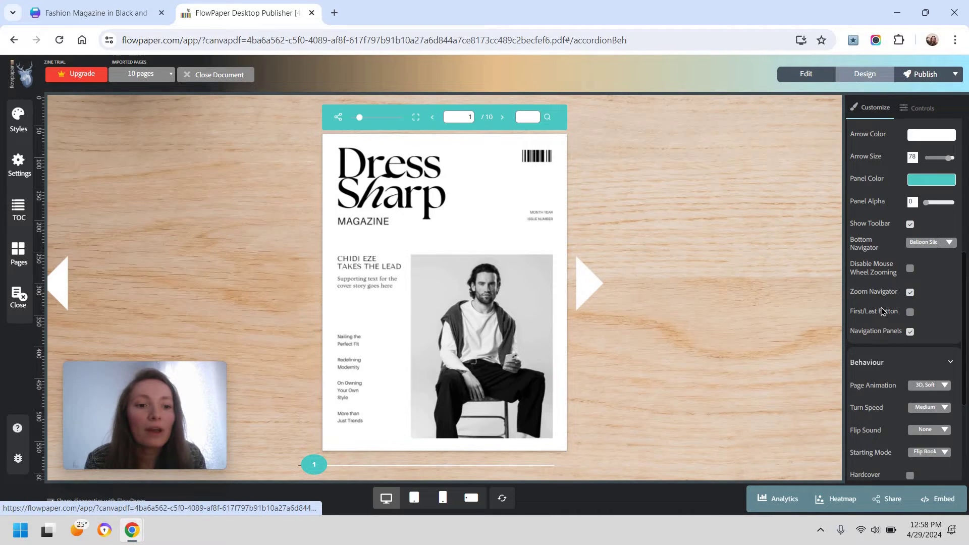
Set the page animation to Flat, Soft and flip pages back and forth to preview it
{"action": "scroll", "coordinate": [883, 310], "scroll_direction": "down", "scroll_amount": 4}
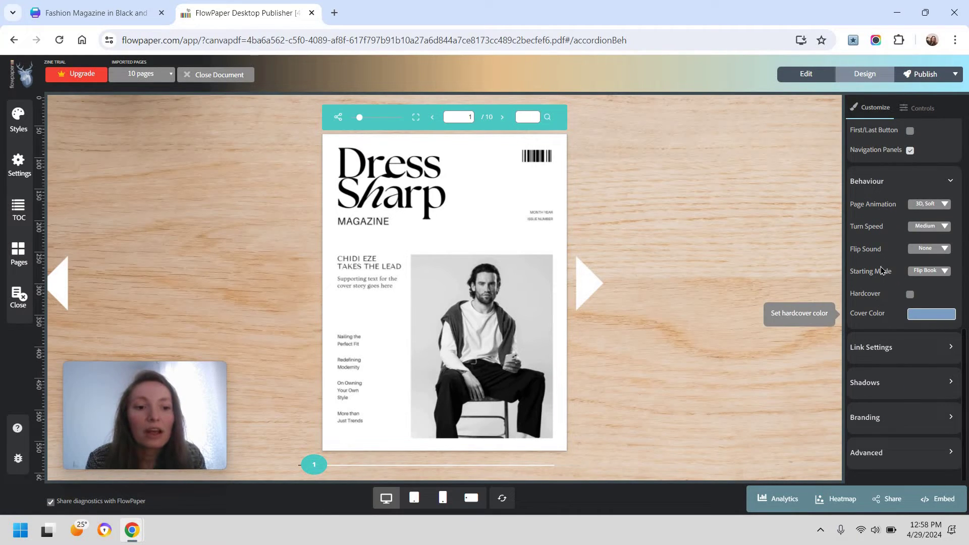
{"action": "left_click", "coordinate": [938, 205]}
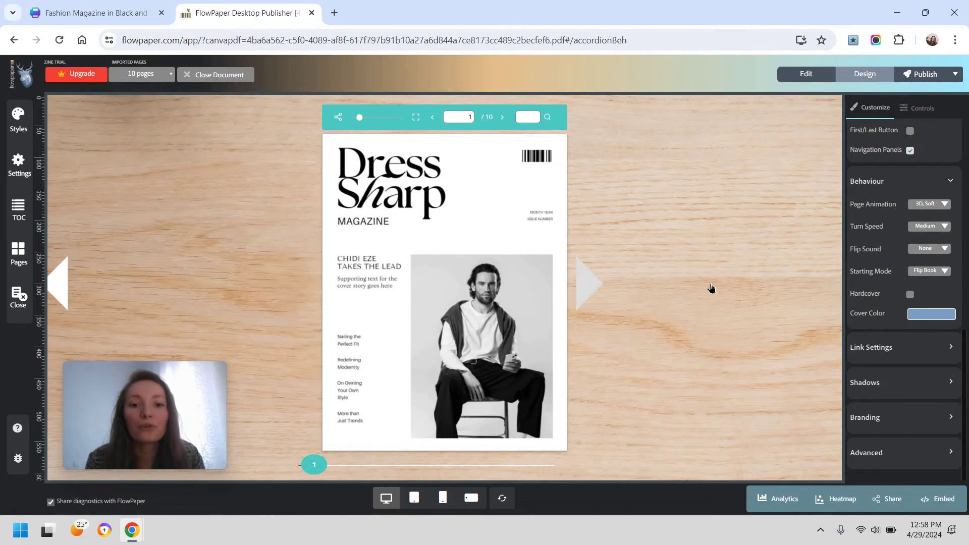
{"action": "key", "text": "Right"}
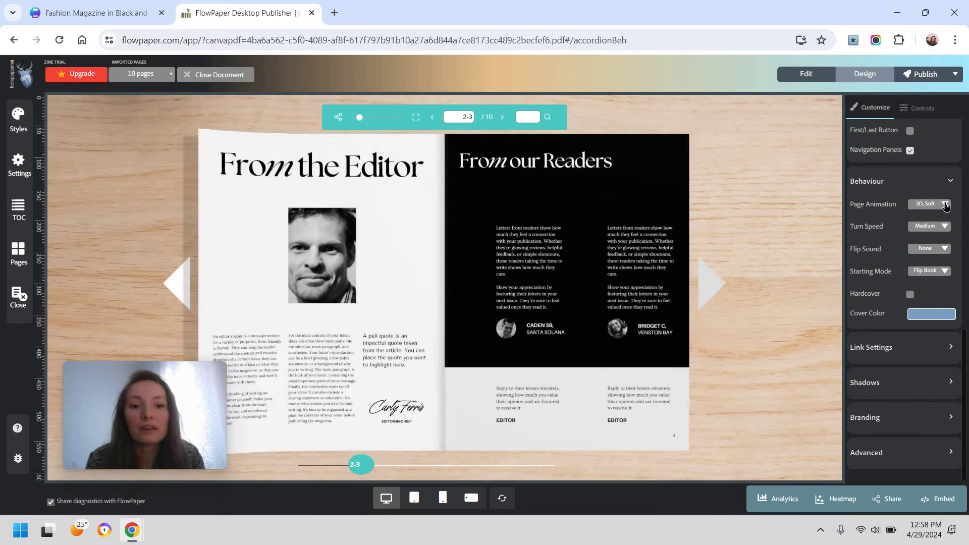
{"action": "left_click", "coordinate": [945, 204]}
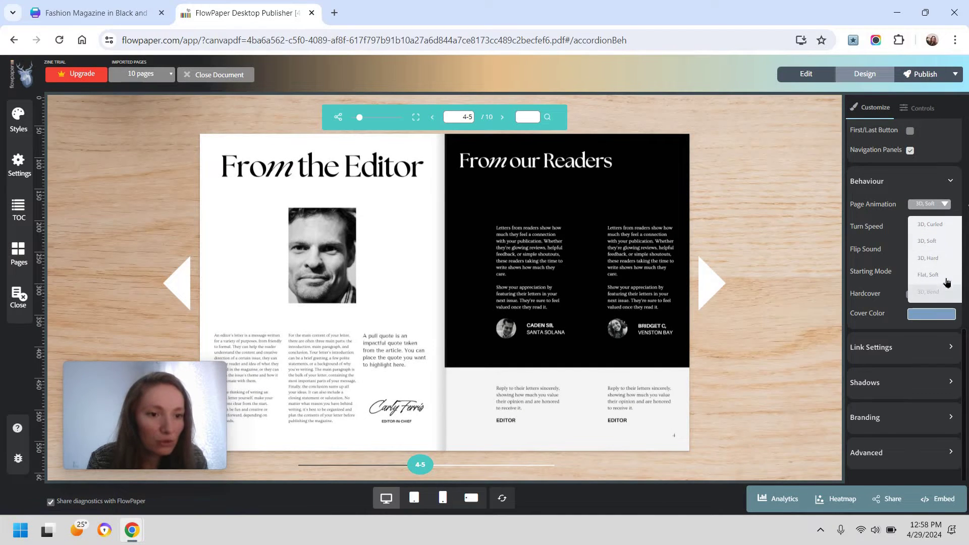
{"action": "left_click", "coordinate": [707, 279]}
{"action": "left_click", "coordinate": [707, 279]}
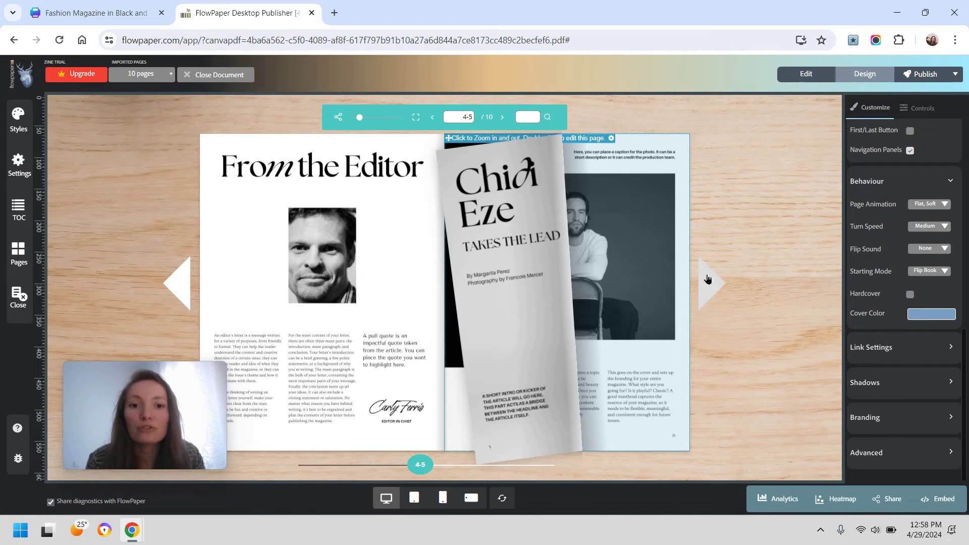
{"action": "left_click", "coordinate": [707, 279]}
{"action": "left_click", "coordinate": [184, 281]}
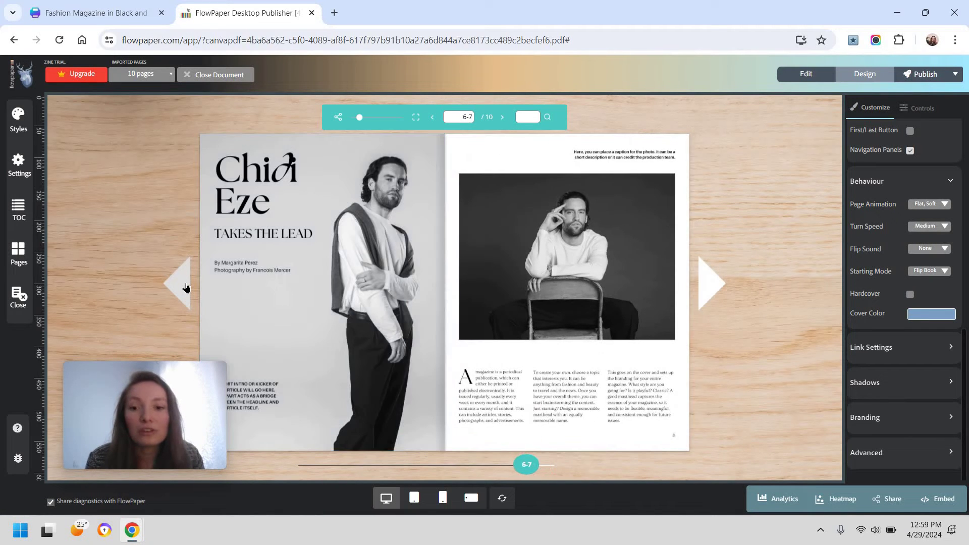
{"action": "left_click", "coordinate": [184, 281]}
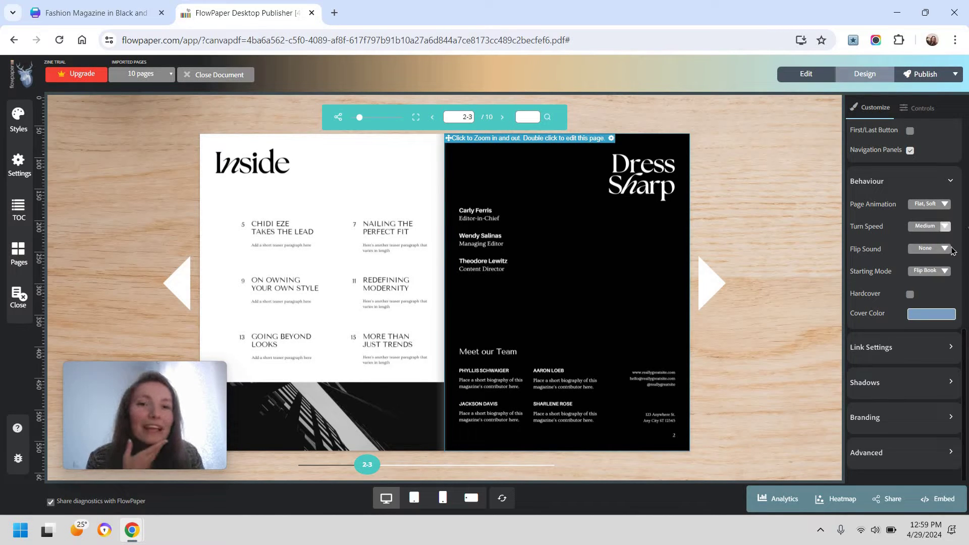
Browse the Link, Shadow, Branding and Controls settings with the flipbook back on its cover
{"action": "left_click", "coordinate": [895, 348]}
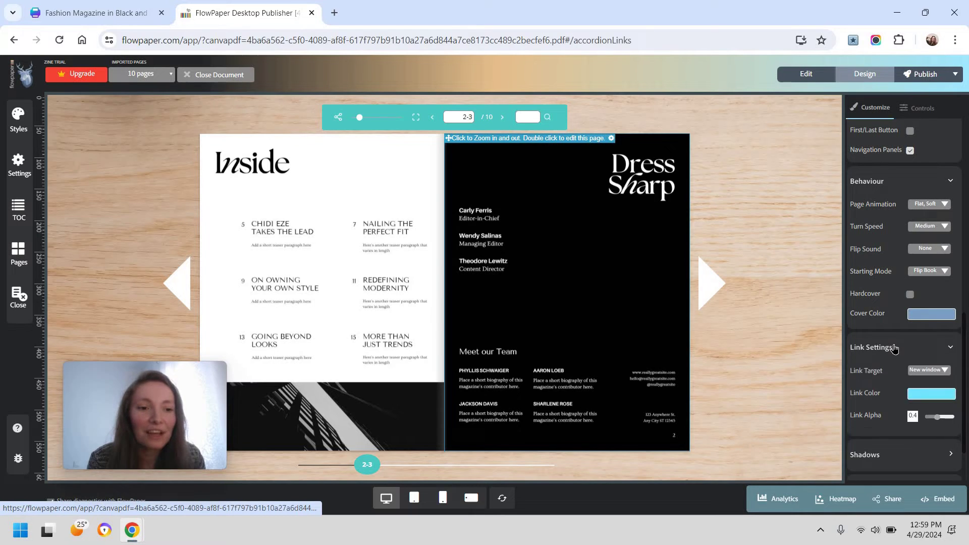
{"action": "left_click", "coordinate": [894, 348]}
{"action": "left_click", "coordinate": [903, 382]}
{"action": "left_click", "coordinate": [903, 382]}
{"action": "left_click", "coordinate": [879, 411]}
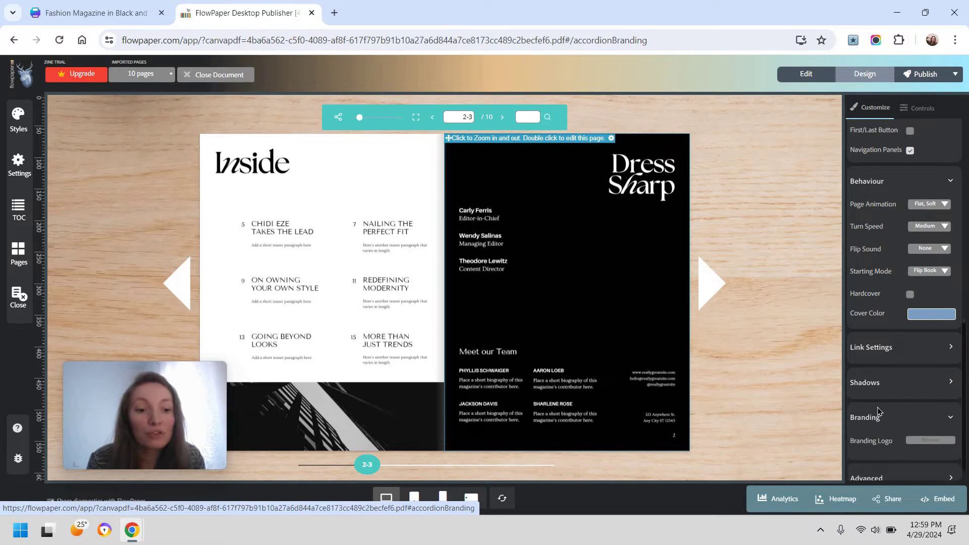
{"action": "left_click", "coordinate": [179, 288]}
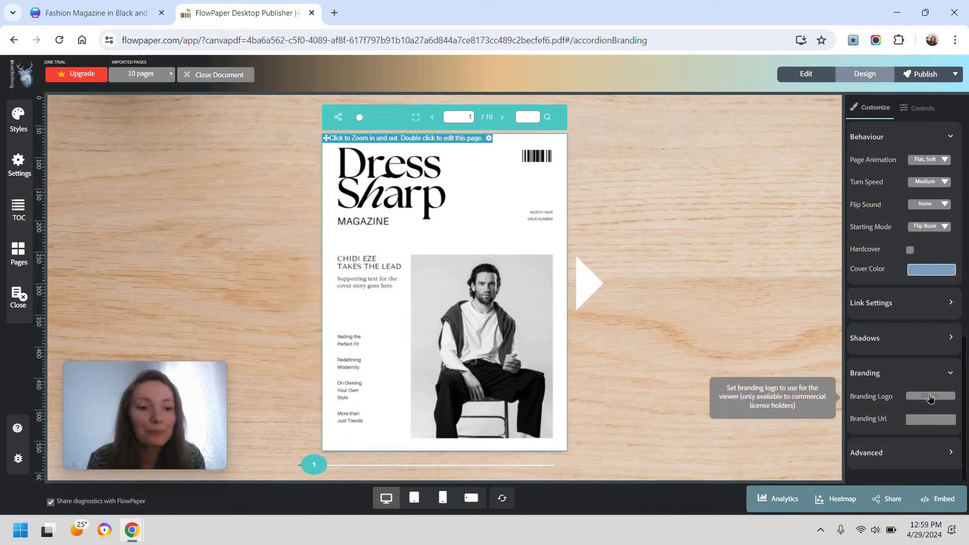
{"action": "scroll", "coordinate": [931, 303], "scroll_direction": "up", "scroll_amount": 2}
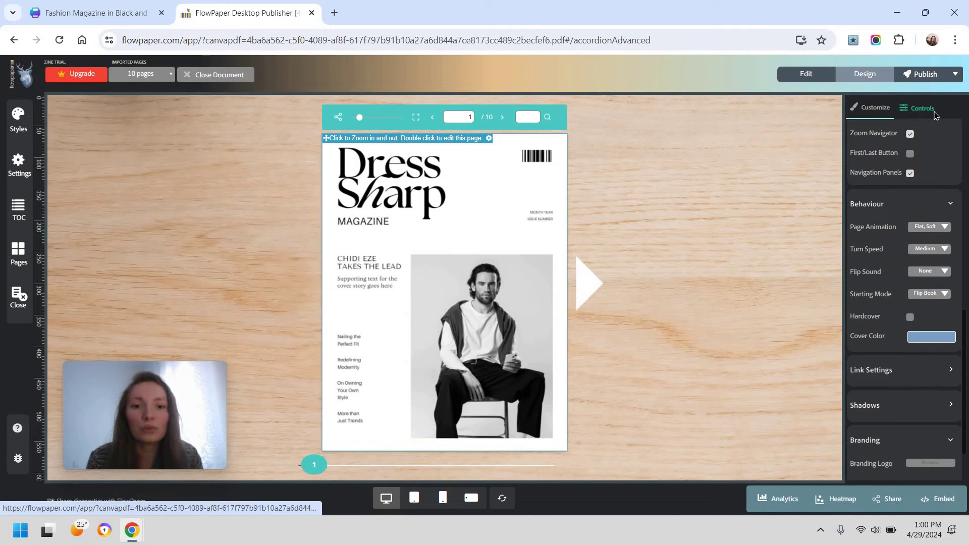
{"action": "left_click", "coordinate": [932, 112]}
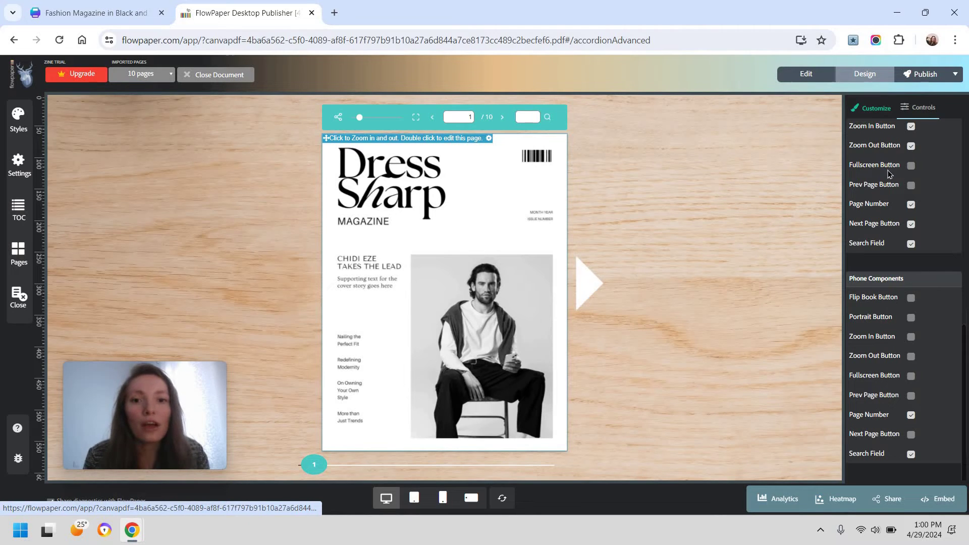
{"action": "left_click", "coordinate": [875, 108]}
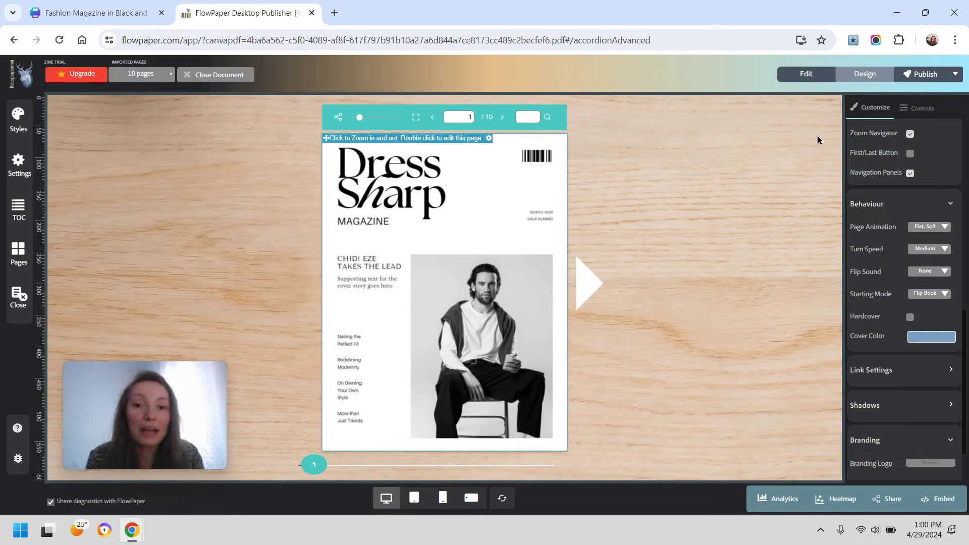
Open the page editor and advance through pages 2–4 of the magazine
{"action": "left_click", "coordinate": [806, 76]}
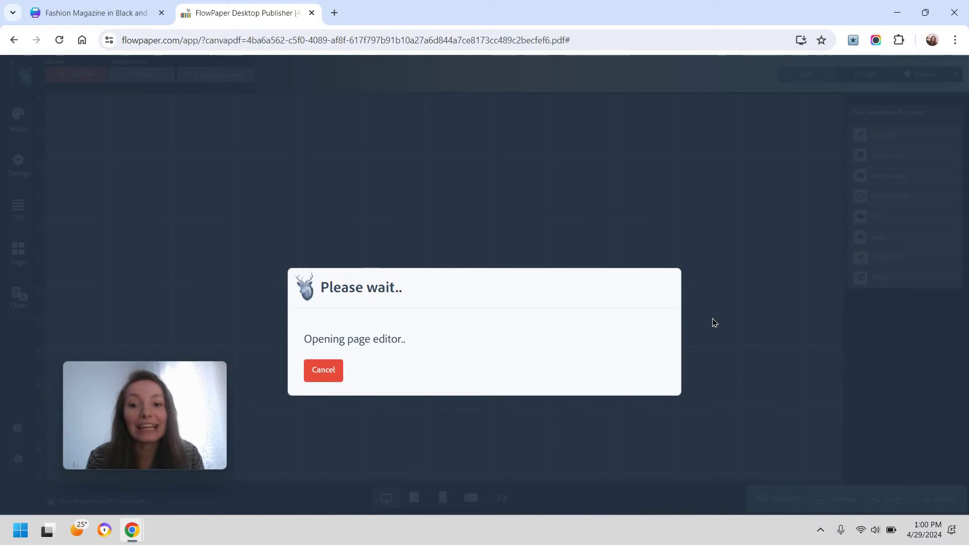
{"action": "scroll", "coordinate": [651, 218], "scroll_direction": "down", "scroll_amount": 2}
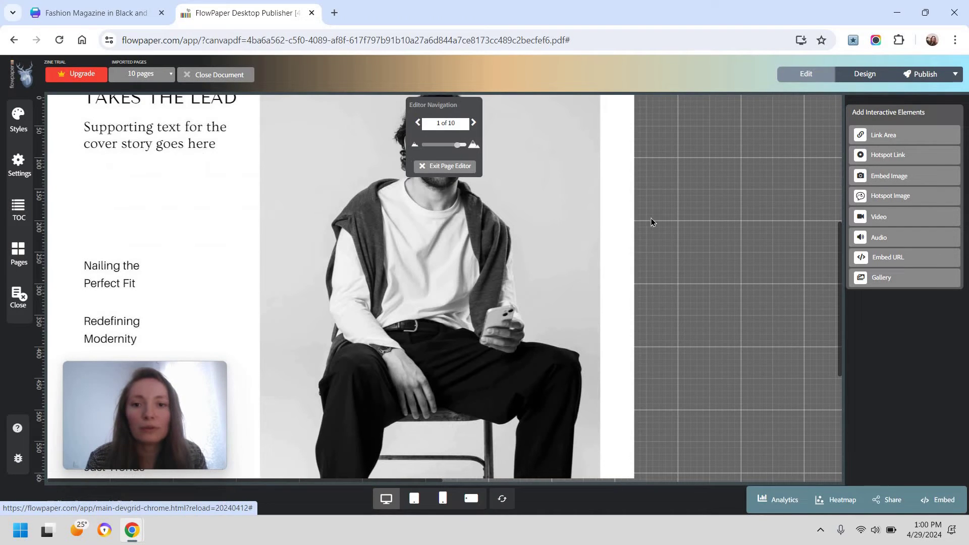
{"action": "scroll", "coordinate": [480, 328], "scroll_direction": "up", "scroll_amount": 5}
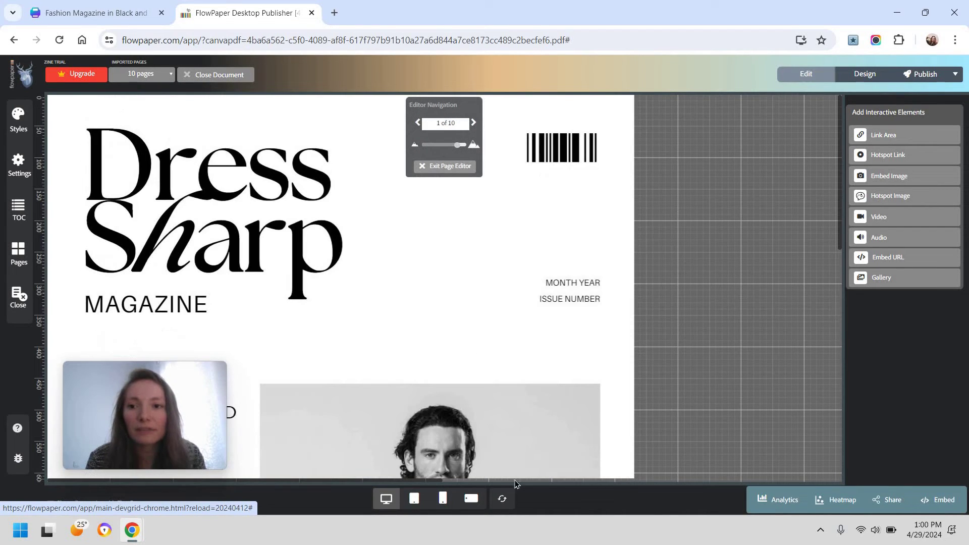
{"action": "scroll", "coordinate": [505, 353], "scroll_direction": "down", "scroll_amount": 5}
{"action": "left_click", "coordinate": [474, 122]}
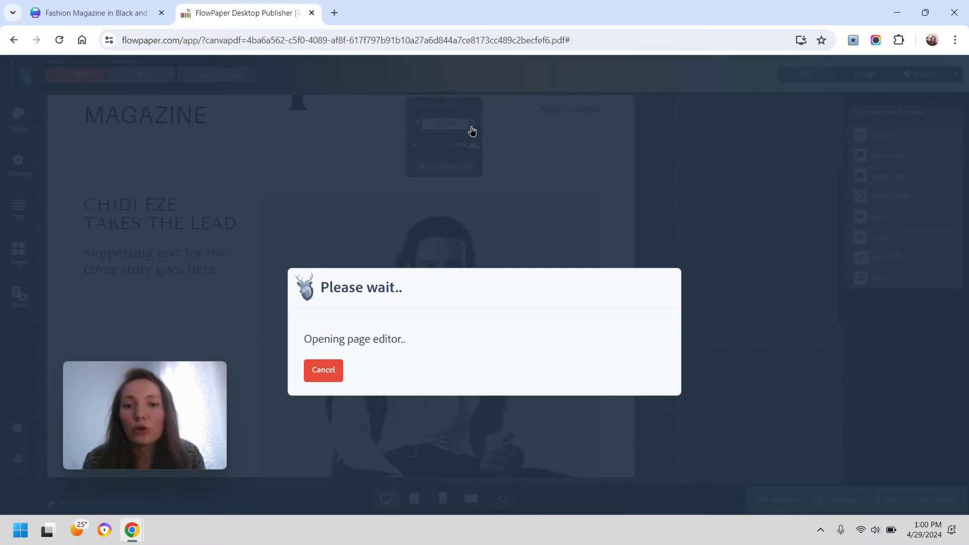
{"action": "scroll", "coordinate": [471, 142], "scroll_direction": "down", "scroll_amount": 5}
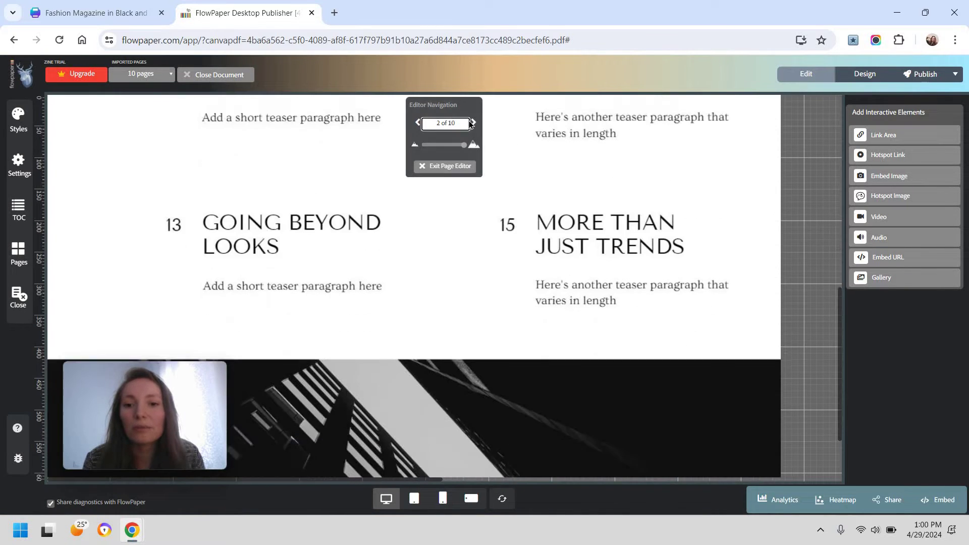
{"action": "left_click", "coordinate": [469, 123]}
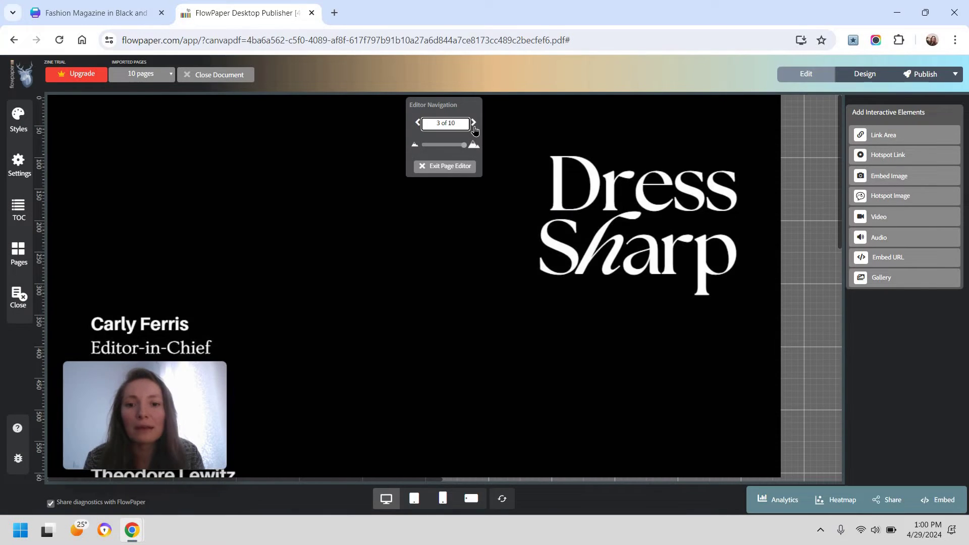
{"action": "left_click", "coordinate": [474, 123]}
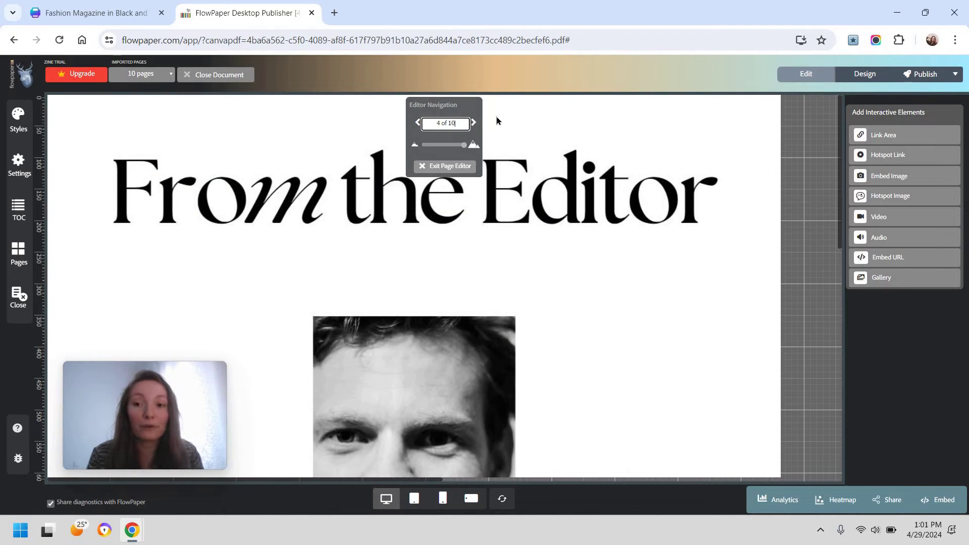
Move ahead to page 9, shift the page navigator aside, and scroll to the chair photo
{"action": "scroll", "coordinate": [469, 126], "scroll_direction": "down", "scroll_amount": 5}
{"action": "scroll", "coordinate": [469, 130], "scroll_direction": "down", "scroll_amount": 5}
{"action": "left_click", "coordinate": [473, 123]}
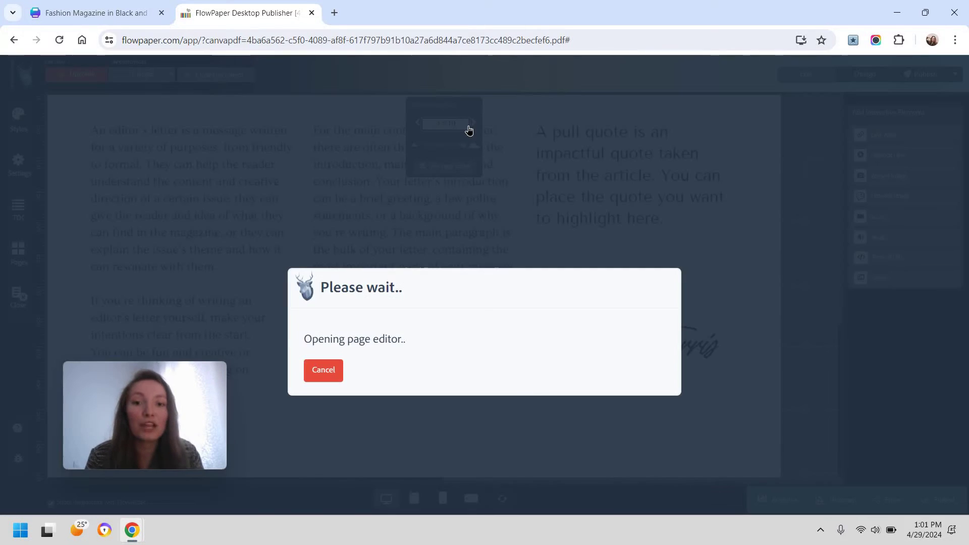
{"action": "left_click_drag", "start_coordinate": [511, 124], "coordinate": [535, 131]}
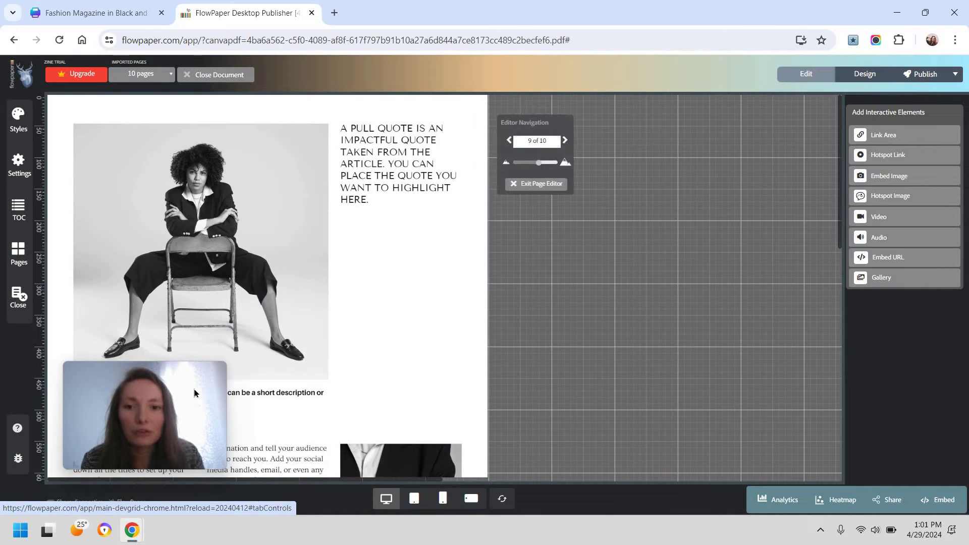
{"action": "scroll", "coordinate": [162, 374], "scroll_direction": "down", "scroll_amount": 4}
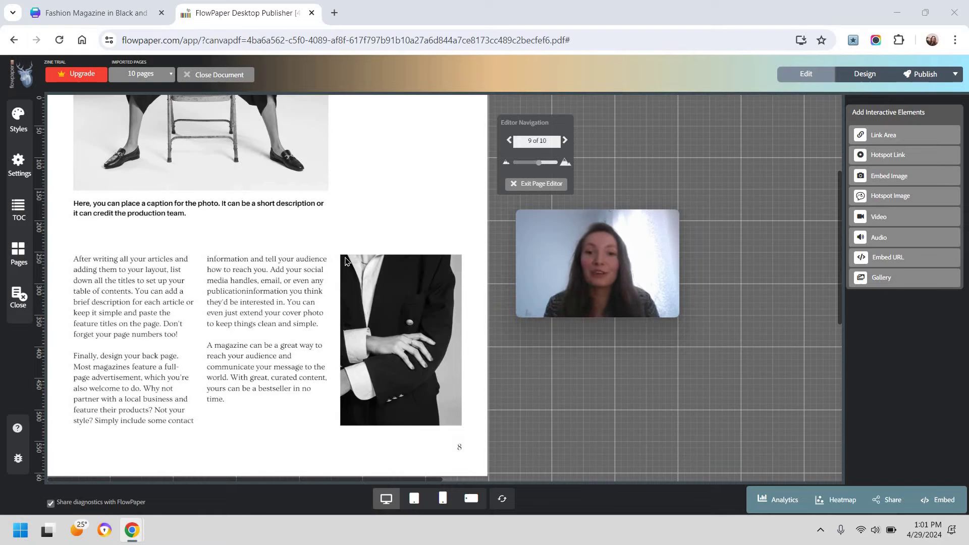
{"action": "scroll", "coordinate": [345, 259], "scroll_direction": "up", "scroll_amount": 4}
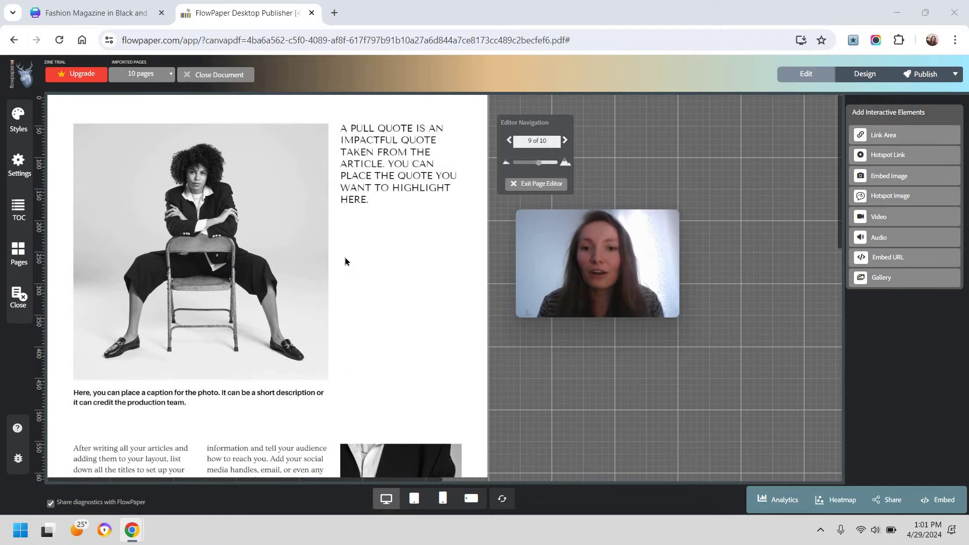
Start a new link area and copy the YouTube video's address from the browser
{"action": "left_click", "coordinate": [903, 135]}
{"action": "left_click", "coordinate": [750, 207]}
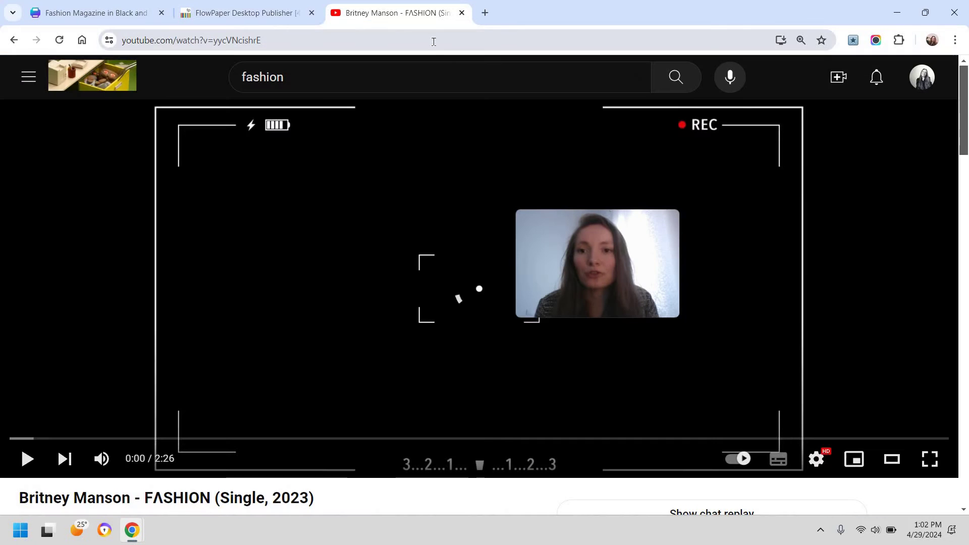
{"action": "left_click", "coordinate": [433, 42]}
{"action": "key", "text": "ctrl+c"}
{"action": "right_click", "coordinate": [433, 42]}
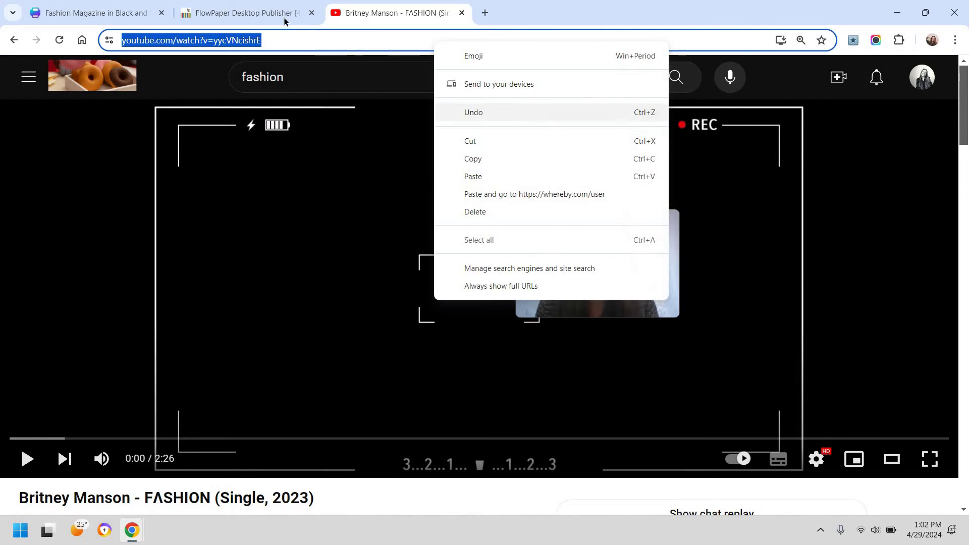
{"action": "left_click", "coordinate": [343, 15]}
{"action": "left_click", "coordinate": [243, 13]}
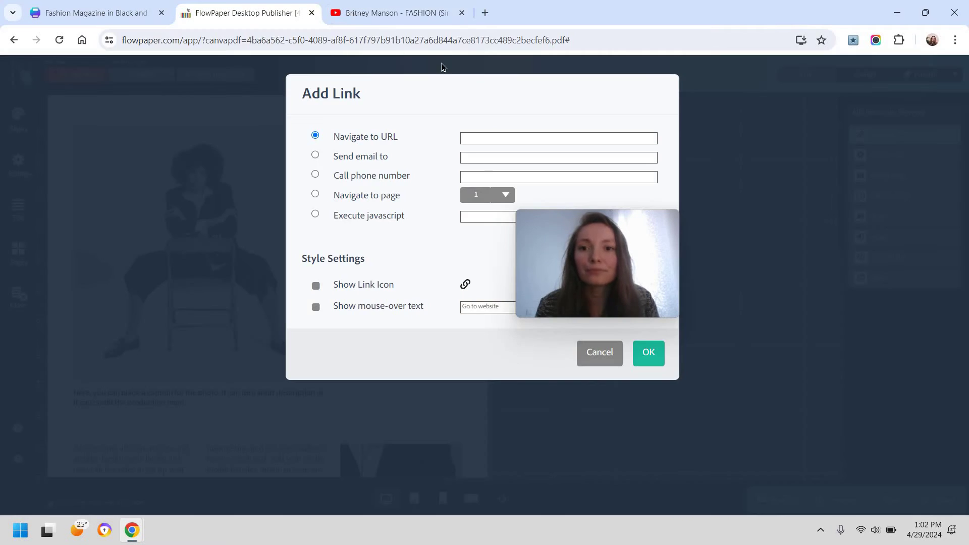
Point the link at the YouTube URL with a link icon and draw it over the chair photo
{"action": "left_click", "coordinate": [490, 137]}
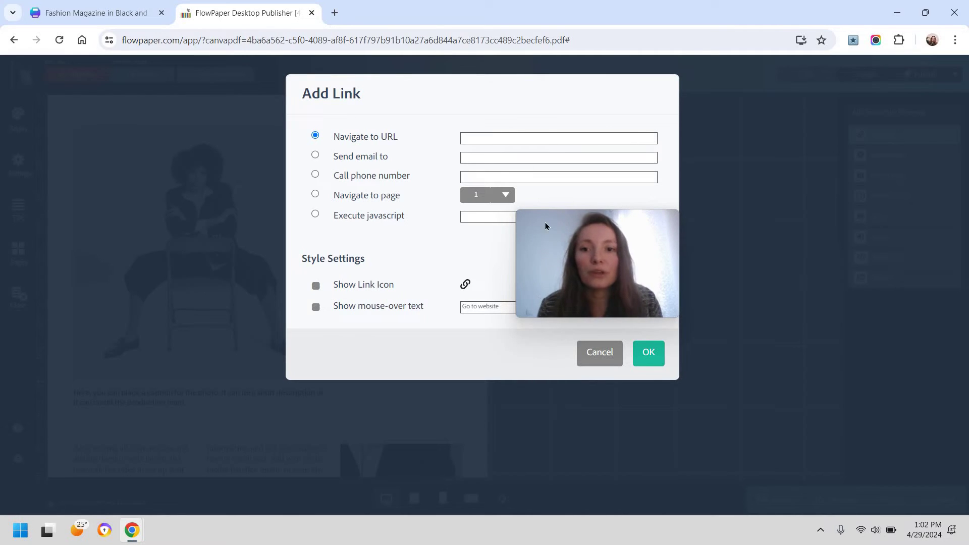
{"action": "right_click", "coordinate": [494, 139]}
{"action": "left_click", "coordinate": [524, 259]}
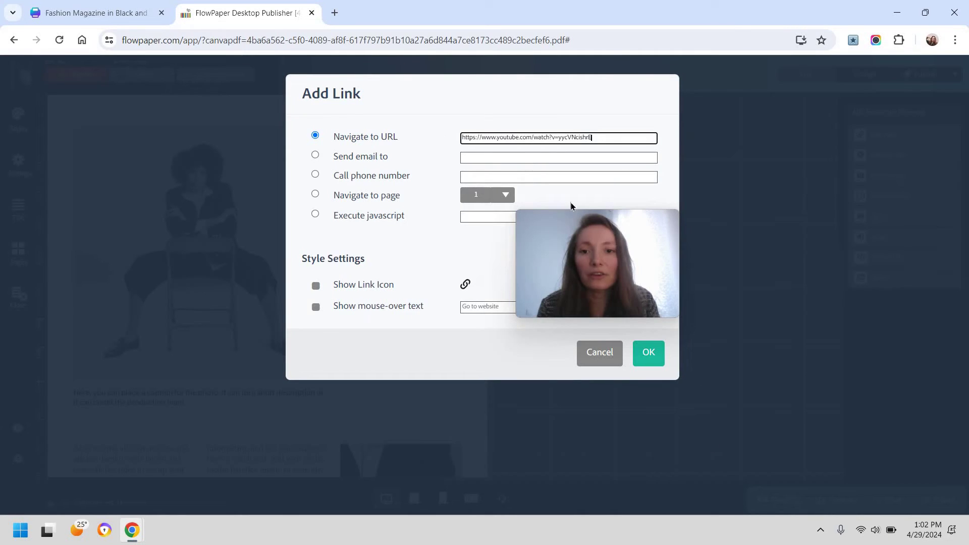
{"action": "left_click", "coordinate": [316, 286]}
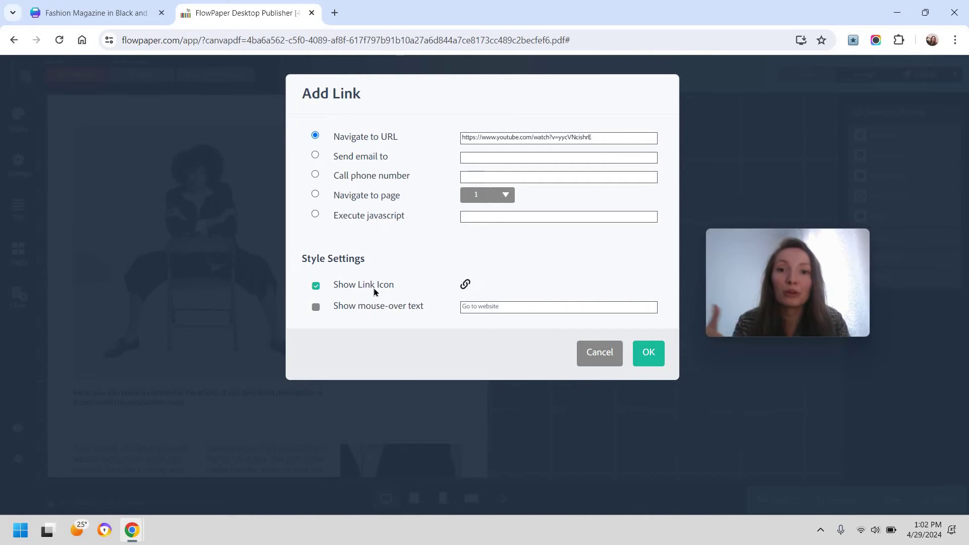
{"action": "left_click", "coordinate": [649, 352]}
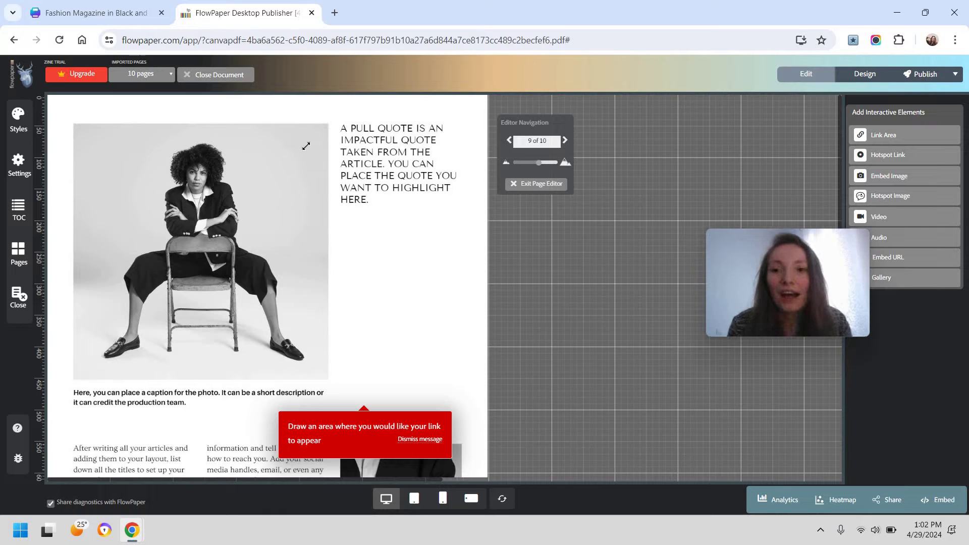
{"action": "left_click_drag", "start_coordinate": [114, 375], "coordinate": [69, 368]}
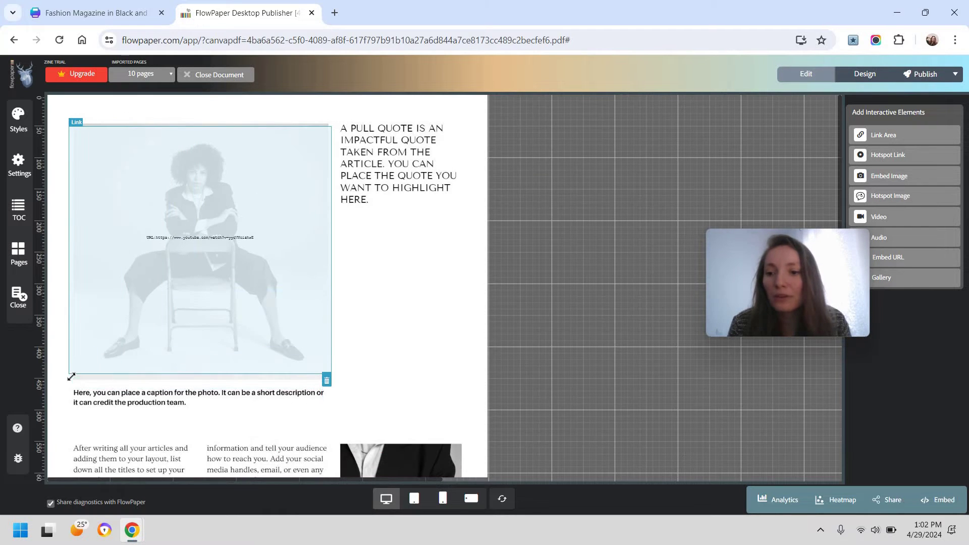
{"action": "left_click", "coordinate": [166, 160]}
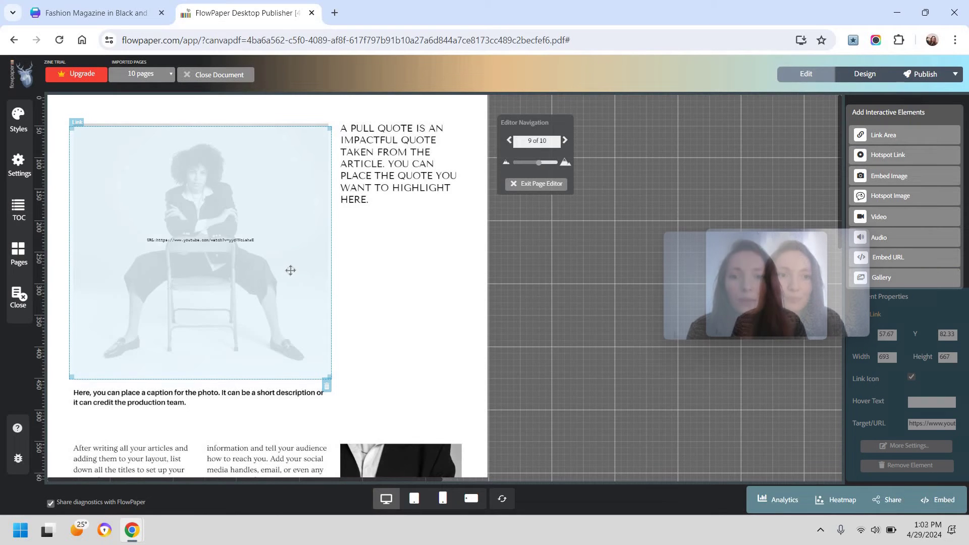
{"action": "left_click", "coordinate": [436, 276]}
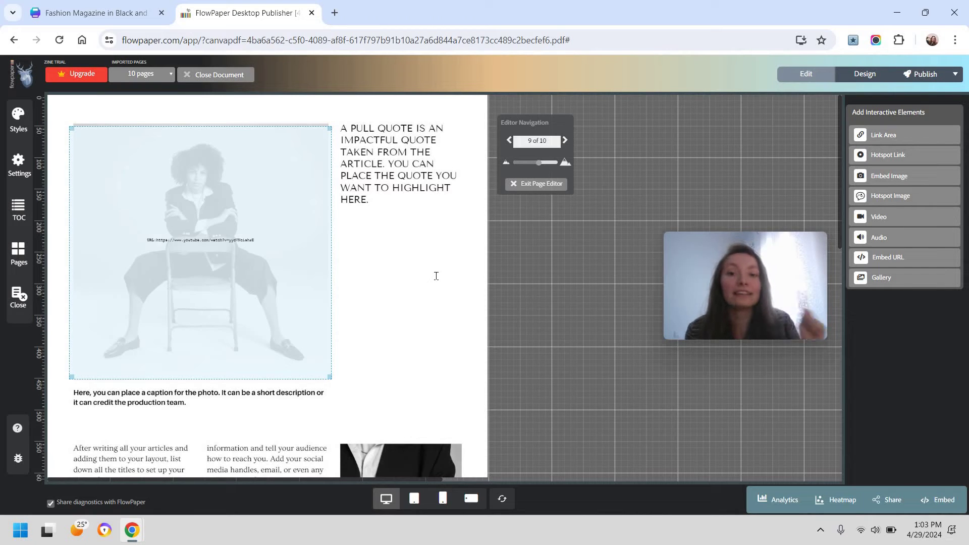
Place a hotspot link to the YouTube URL on the hand in the suit photo
{"action": "left_click", "coordinate": [908, 136]}
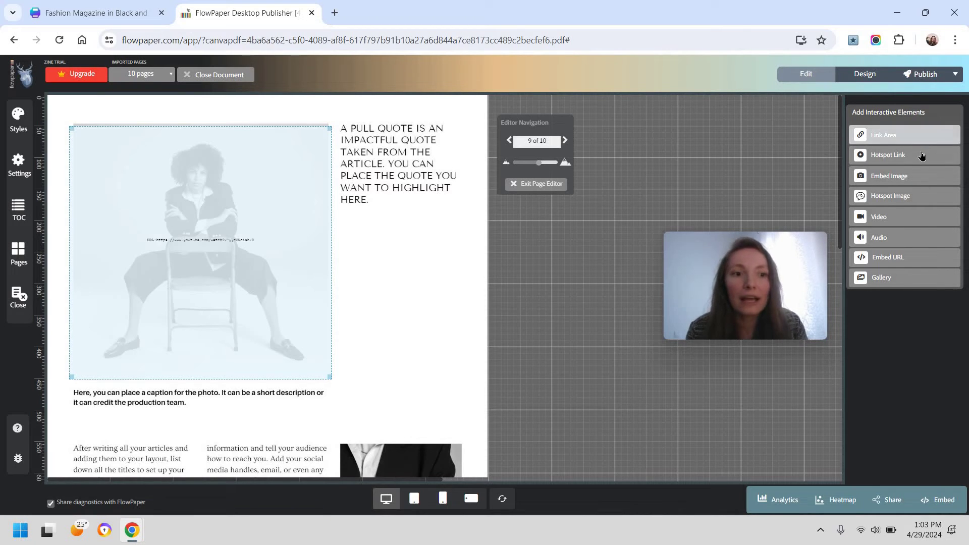
{"action": "left_click", "coordinate": [880, 157]}
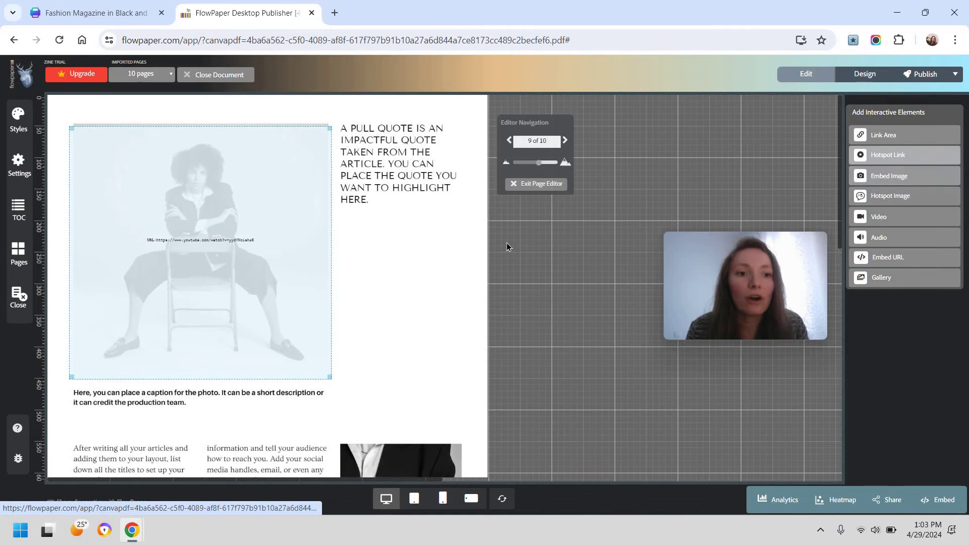
{"action": "left_click", "coordinate": [507, 243]}
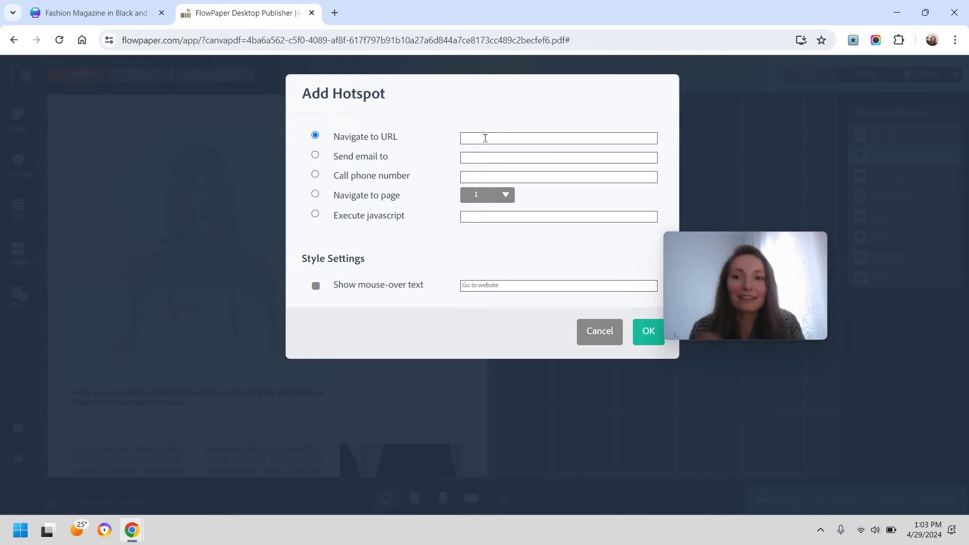
{"action": "right_click", "coordinate": [542, 139]}
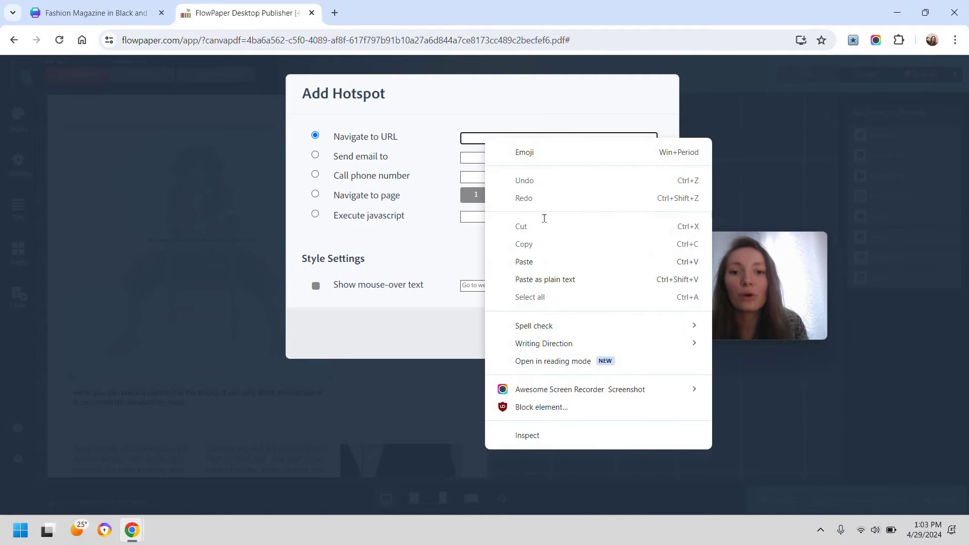
{"action": "left_click", "coordinate": [525, 258]}
{"action": "left_click", "coordinate": [649, 331]}
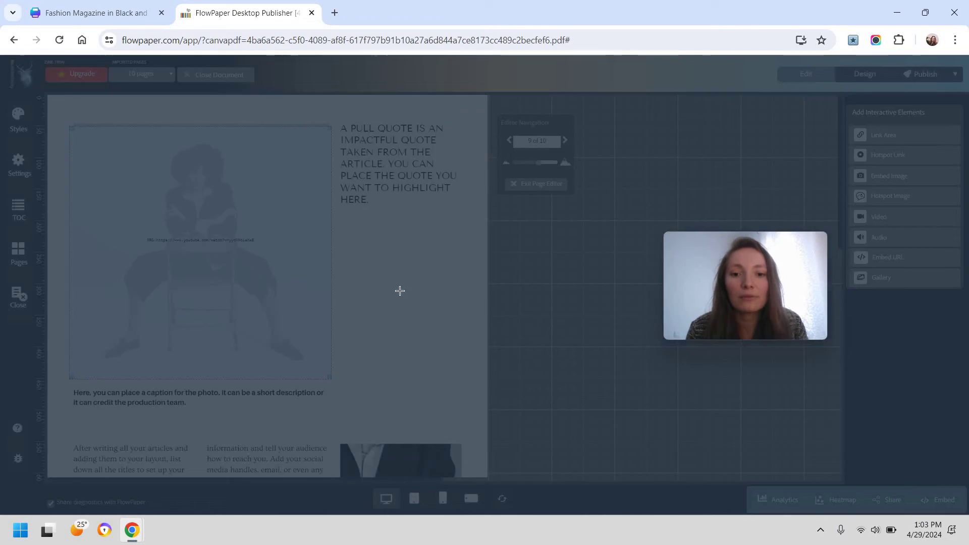
{"action": "scroll", "coordinate": [384, 312], "scroll_direction": "down", "scroll_amount": 4}
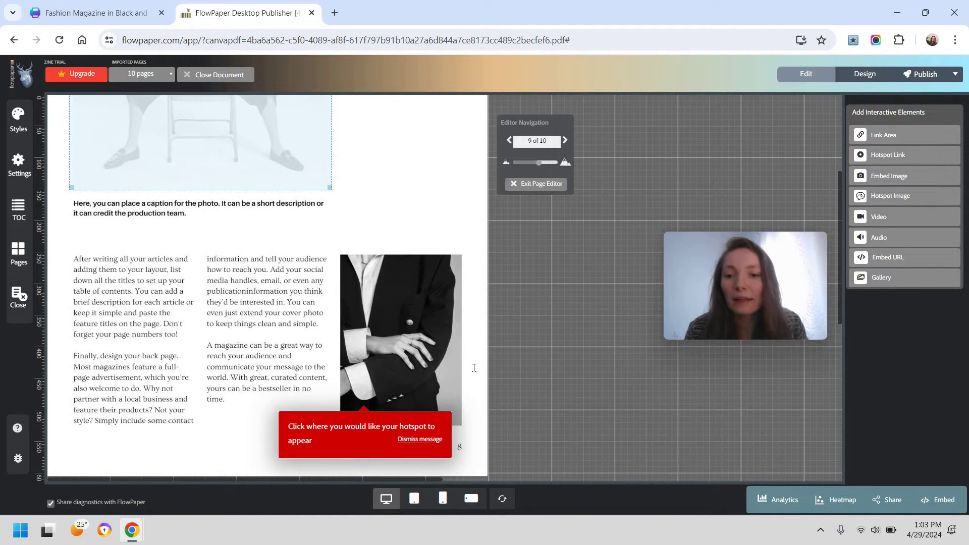
{"action": "left_click", "coordinate": [415, 347]}
{"action": "left_click", "coordinate": [578, 313]}
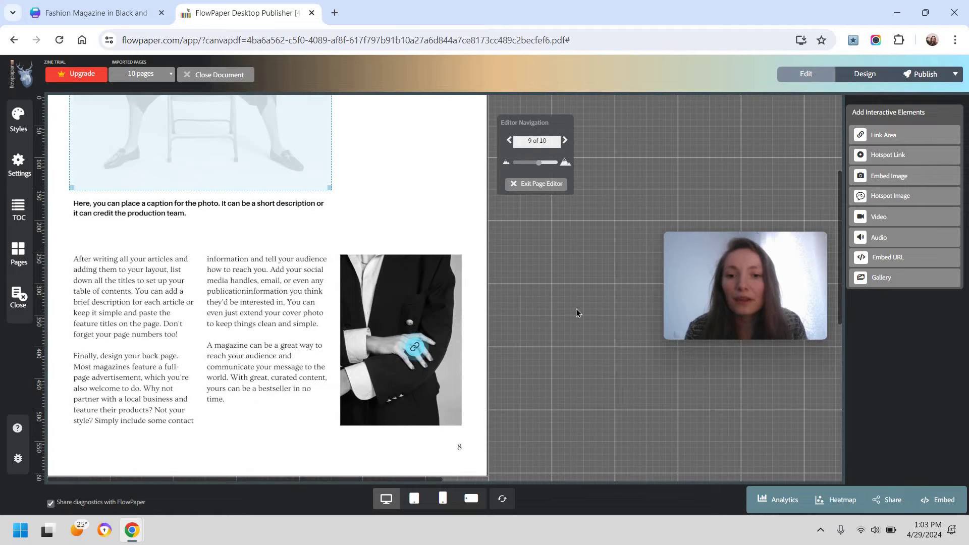
Add a second YouTube hotspot link on the jacket above the hand
{"action": "left_click", "coordinate": [883, 155]}
{"action": "left_click", "coordinate": [396, 205]}
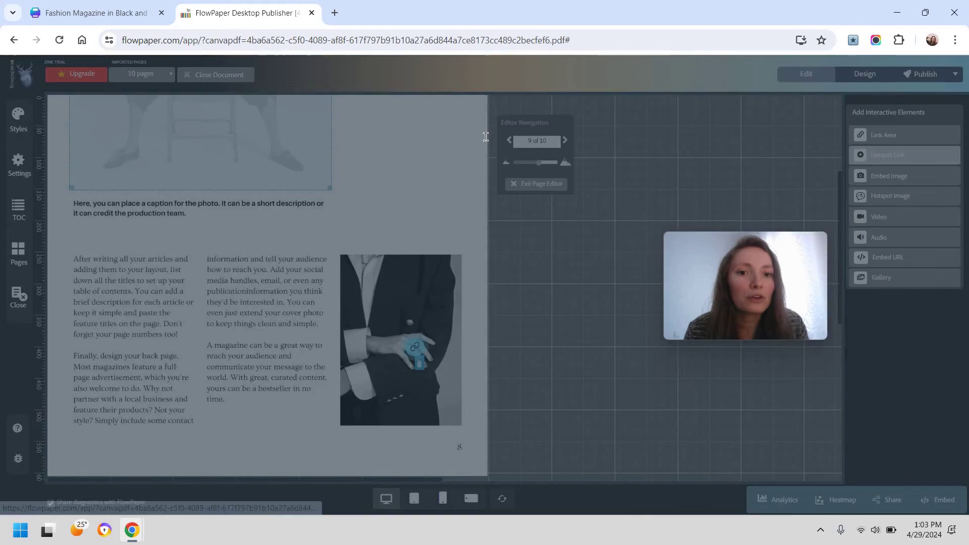
{"action": "right_click", "coordinate": [492, 138]}
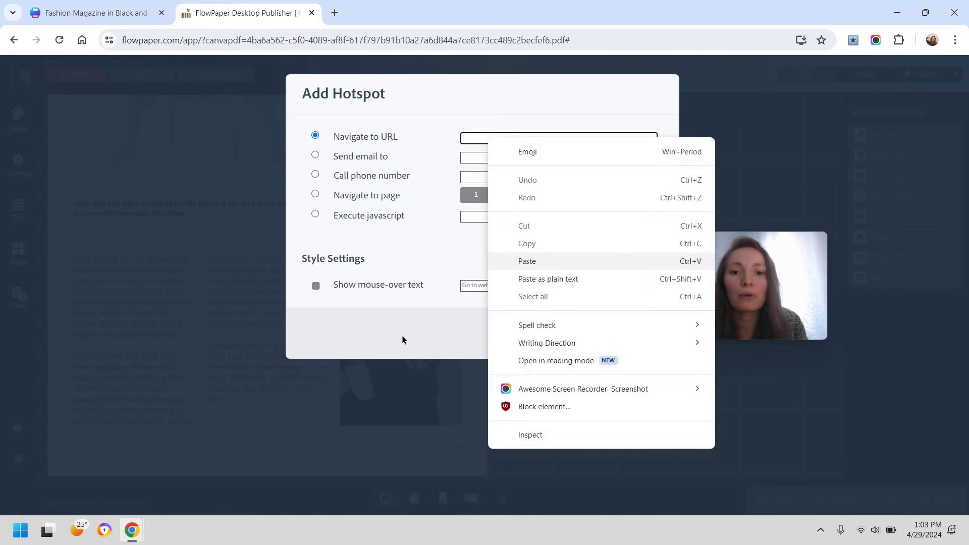
{"action": "left_click", "coordinate": [520, 259]}
{"action": "key", "text": "Return"}
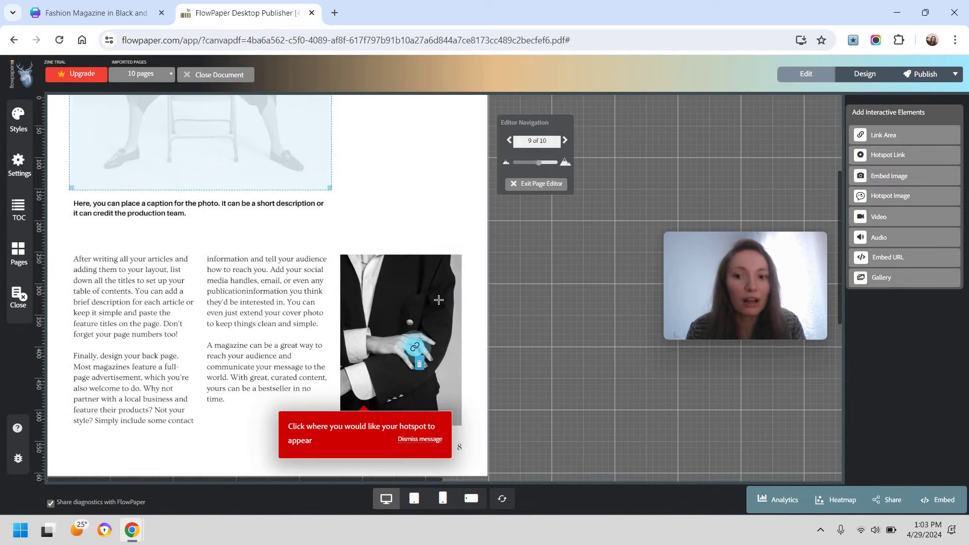
{"action": "left_click", "coordinate": [412, 289]}
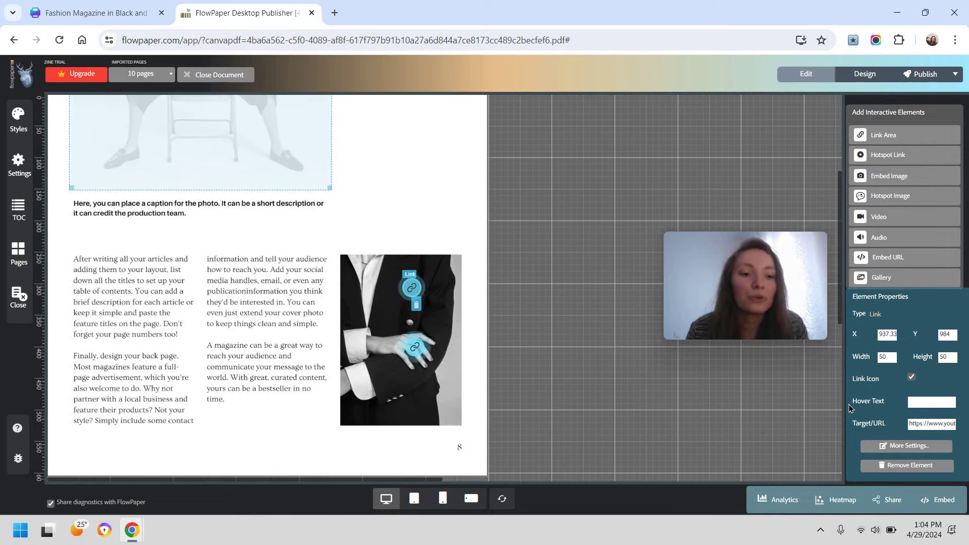
Set the jacket link hotspot's hover text to 'Blazer'
{"action": "left_click", "coordinate": [922, 402]}
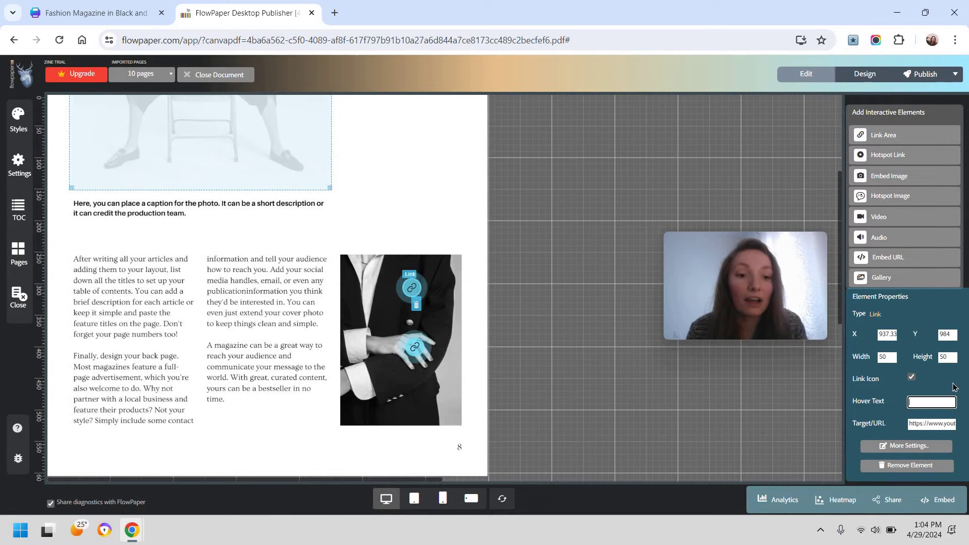
{"action": "type", "text": "B"}
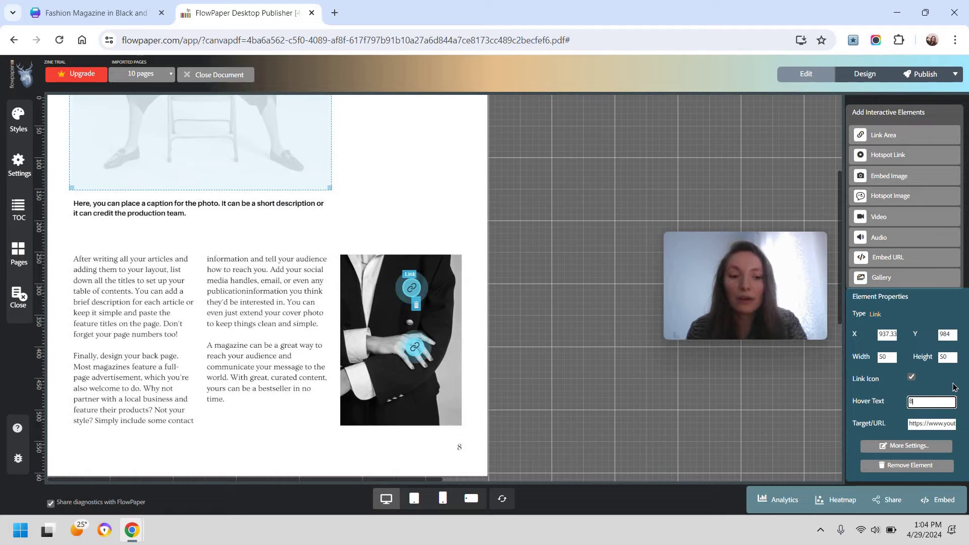
{"action": "type", "text": "lazer"}
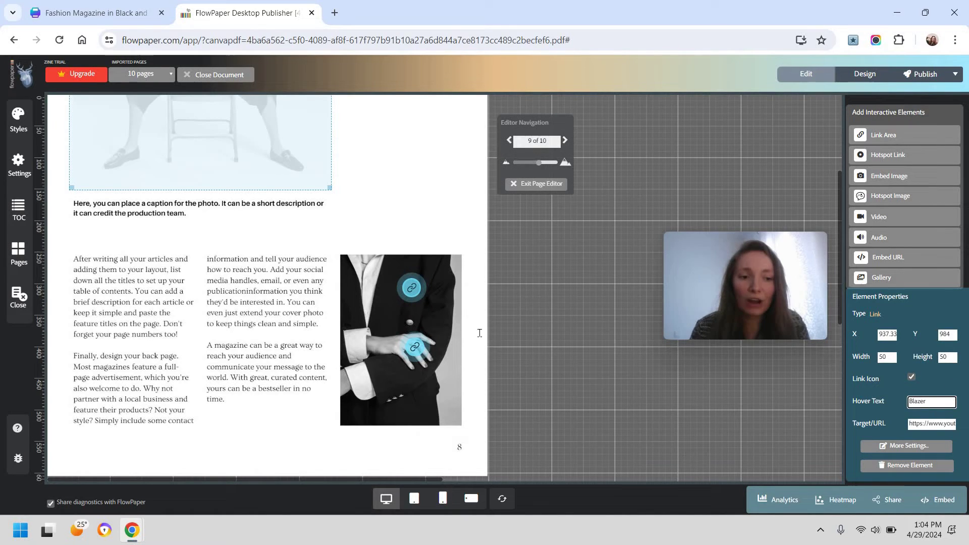
{"action": "left_click", "coordinate": [466, 304]}
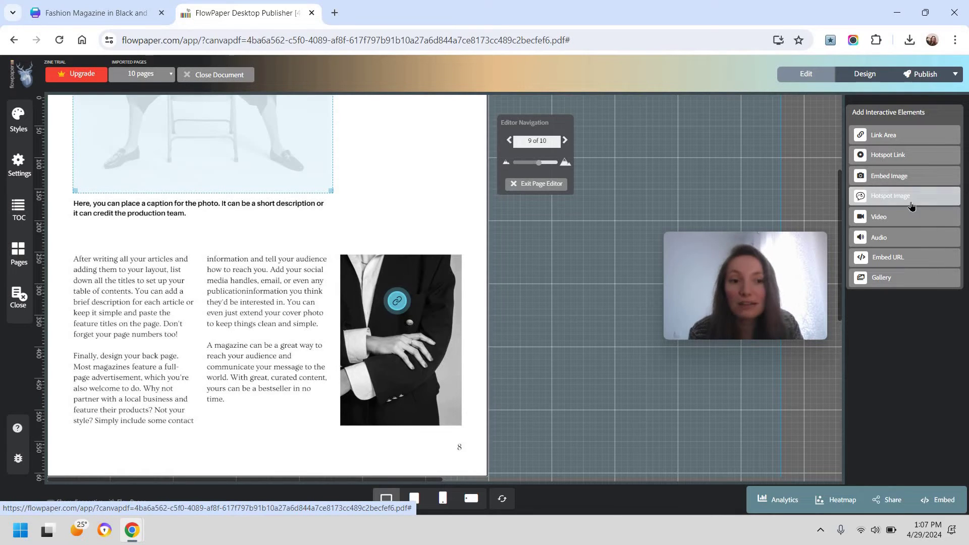
Place a hotspot image with a chosen image file on the blazer photo
{"action": "left_click_drag", "start_coordinate": [464, 154], "coordinate": [465, 154]}
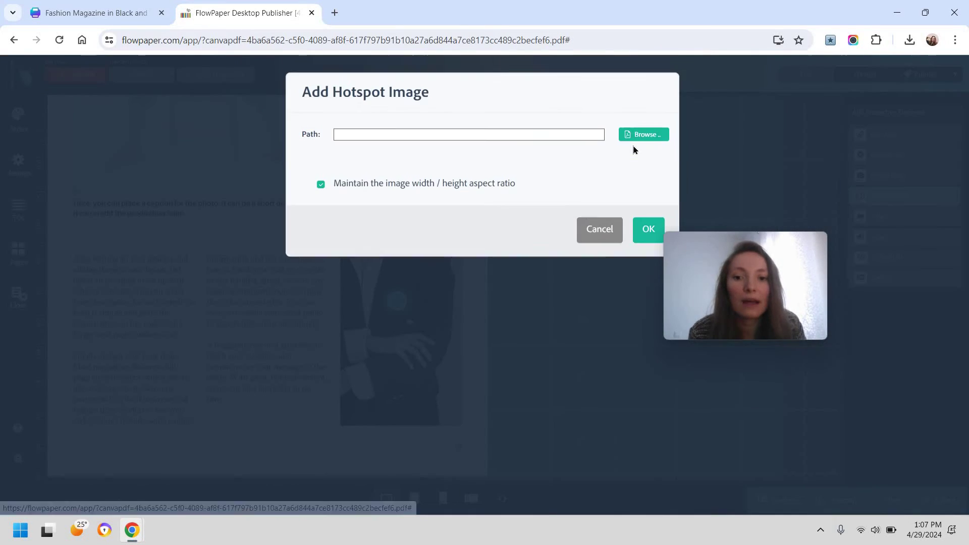
{"action": "left_click", "coordinate": [639, 142]}
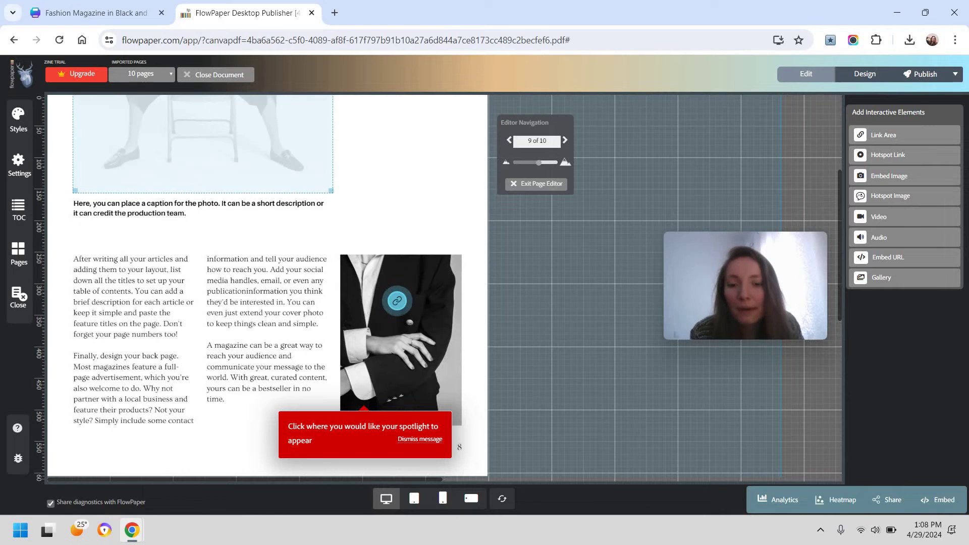
{"action": "left_click", "coordinate": [430, 277]}
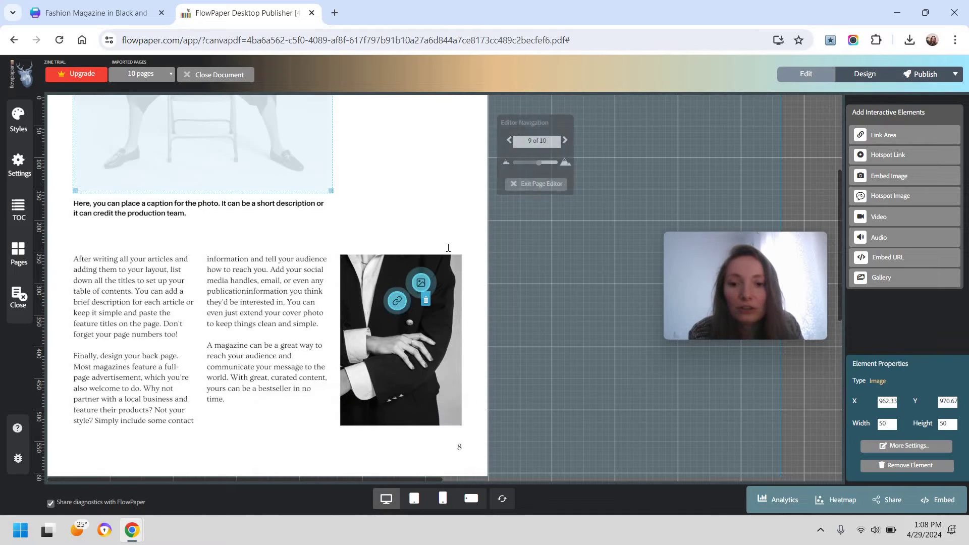
{"action": "left_click", "coordinate": [427, 231]}
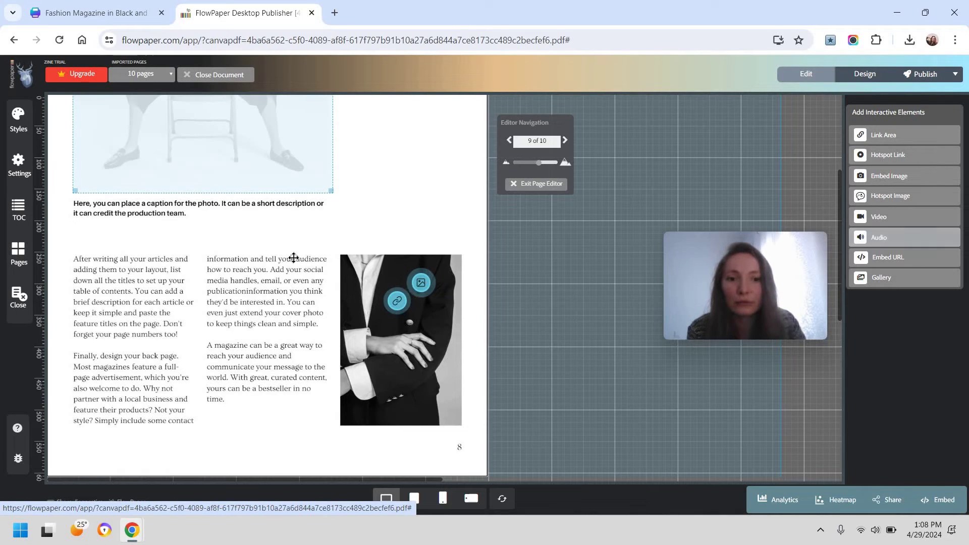
Open page 8 of 10, 'Nailing the Perfect Fit', in the page editor
{"action": "scroll", "coordinate": [397, 160], "scroll_direction": "up", "scroll_amount": 3}
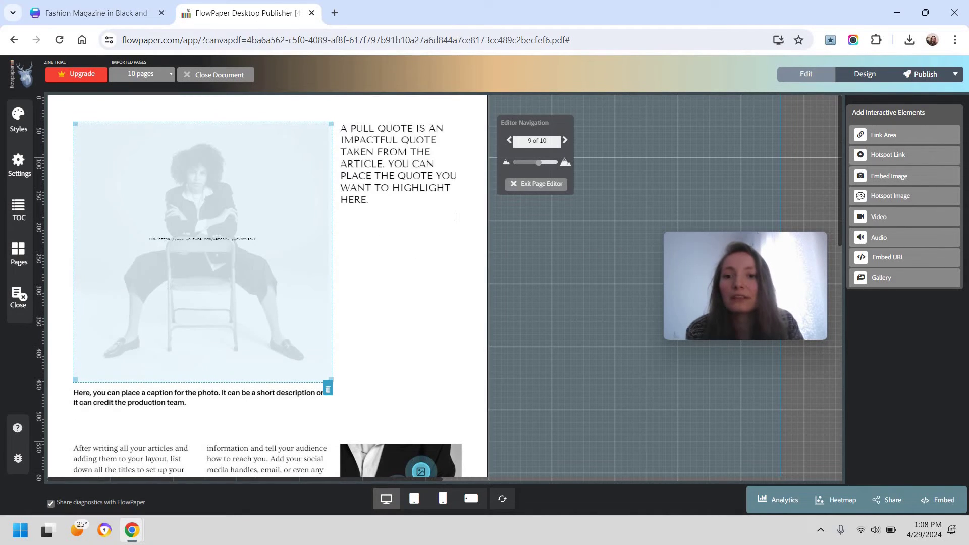
{"action": "scroll", "coordinate": [457, 217], "scroll_direction": "down", "scroll_amount": 3}
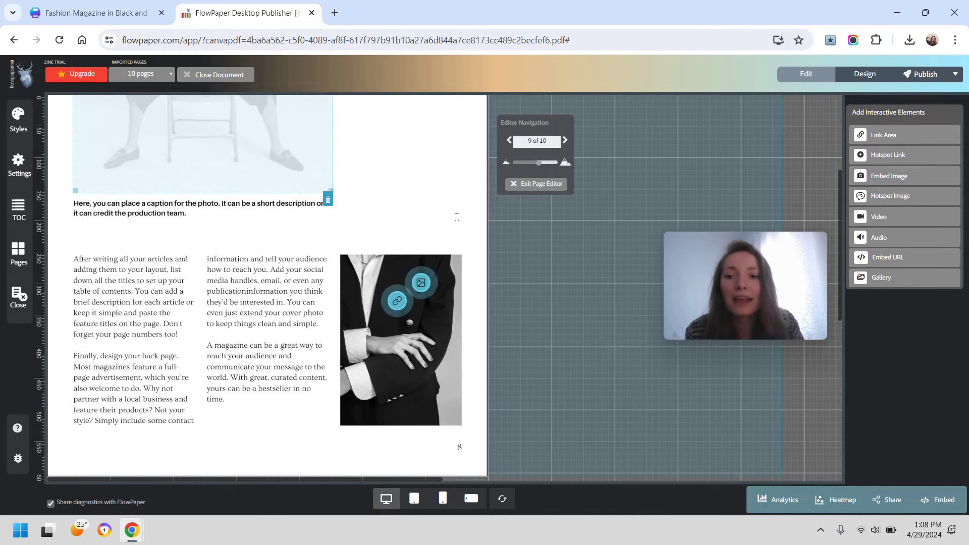
{"action": "scroll", "coordinate": [457, 217], "scroll_direction": "up", "scroll_amount": 1}
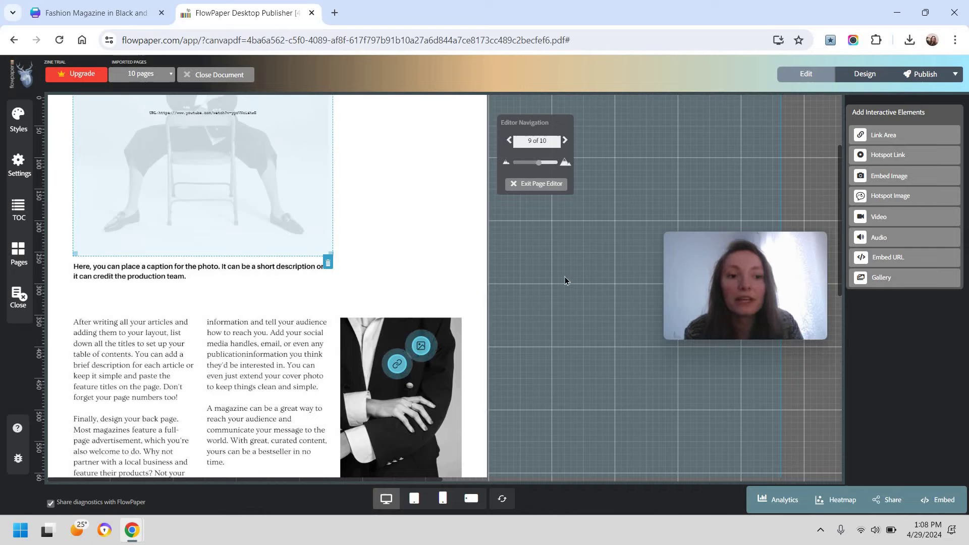
{"action": "scroll", "coordinate": [899, 235], "scroll_direction": "down", "scroll_amount": 1}
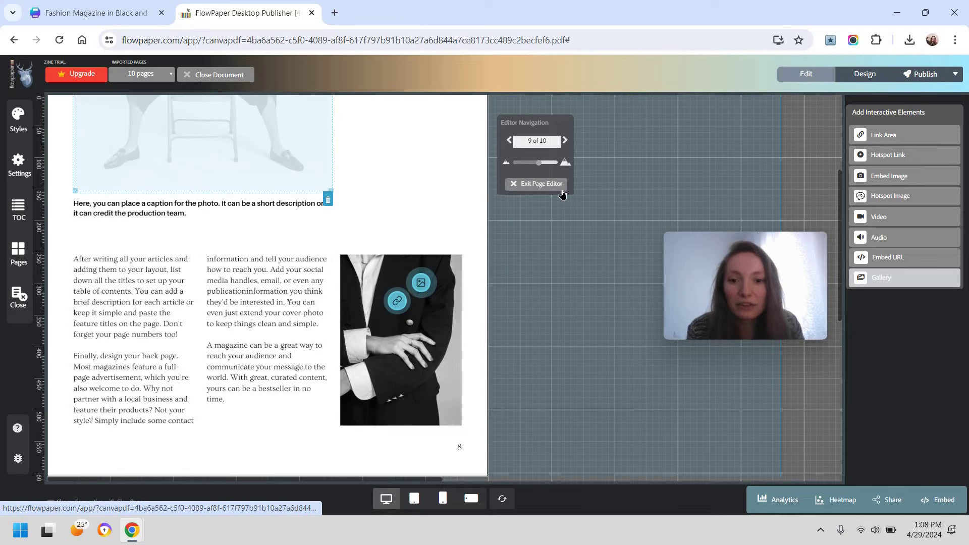
{"action": "double_click", "coordinate": [452, 186]}
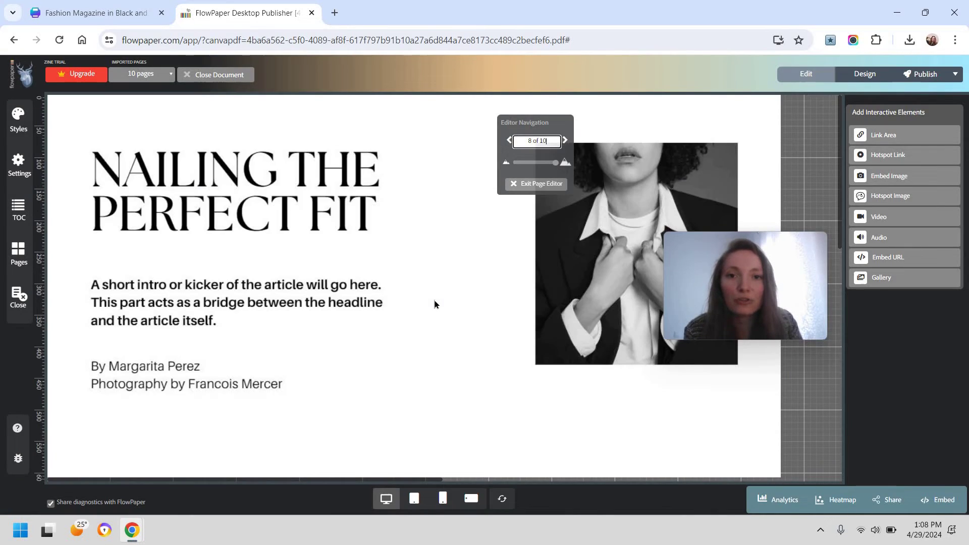
{"action": "scroll", "coordinate": [434, 301], "scroll_direction": "down", "scroll_amount": 10}
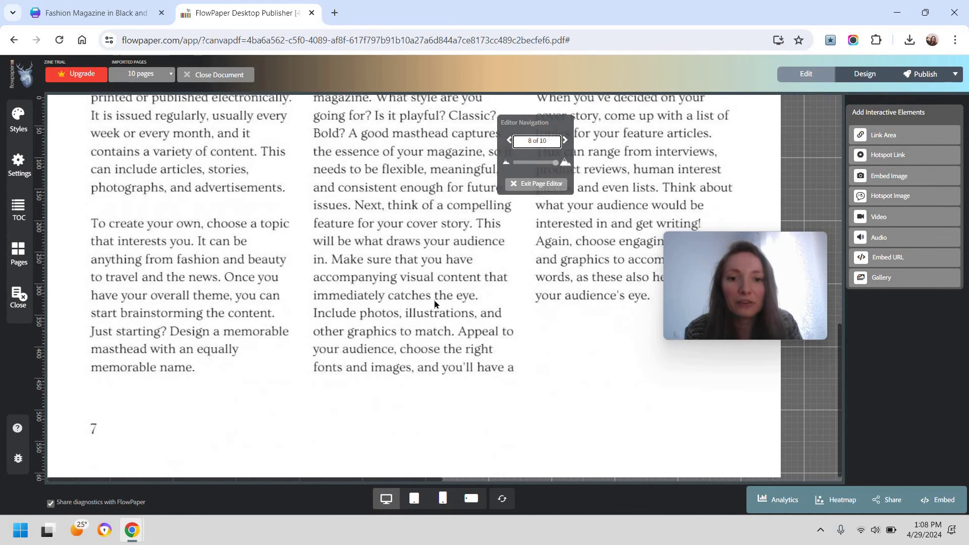
{"action": "scroll", "coordinate": [435, 302], "scroll_direction": "up", "scroll_amount": 6}
{"action": "scroll", "coordinate": [434, 303], "scroll_direction": "up", "scroll_amount": 4}
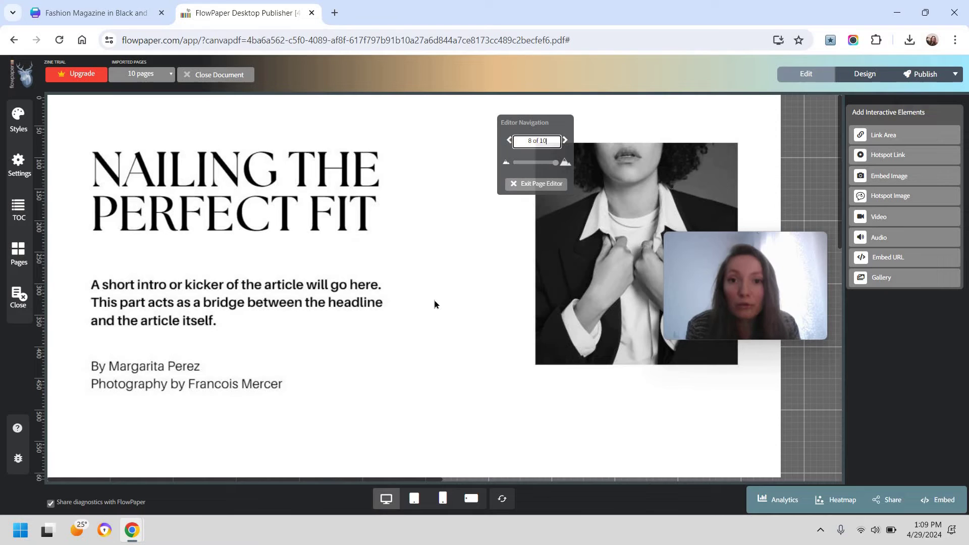
{"action": "scroll", "coordinate": [435, 304], "scroll_direction": "down", "scroll_amount": 1}
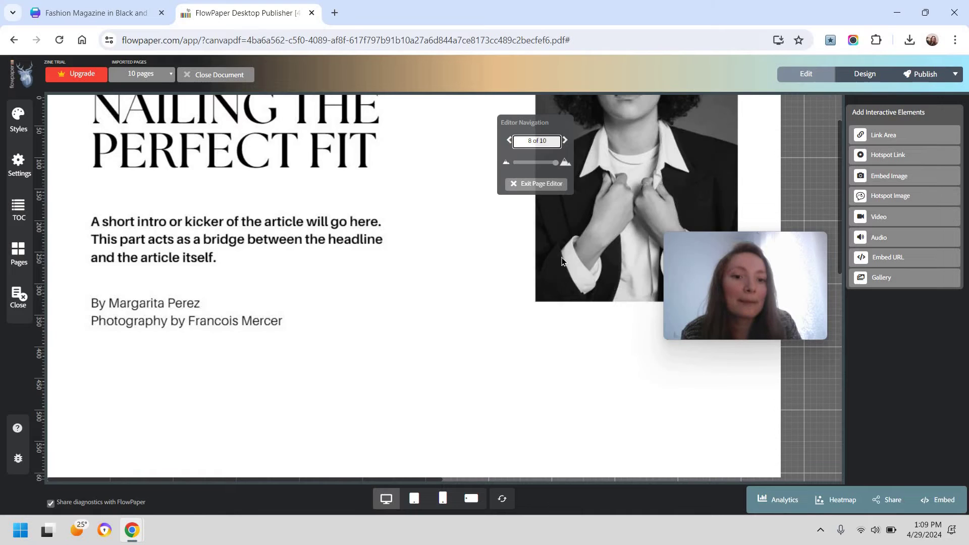
{"action": "scroll", "coordinate": [563, 261], "scroll_direction": "up", "scroll_amount": 1}
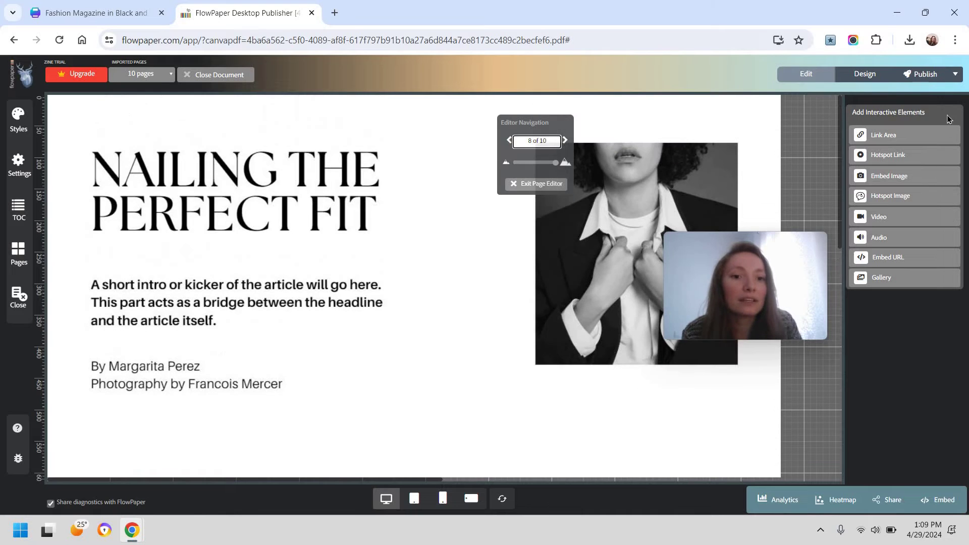
Publish the Dress Sharp magazine by uploading it to the FlowPaper cloud
{"action": "left_click", "coordinate": [921, 80]}
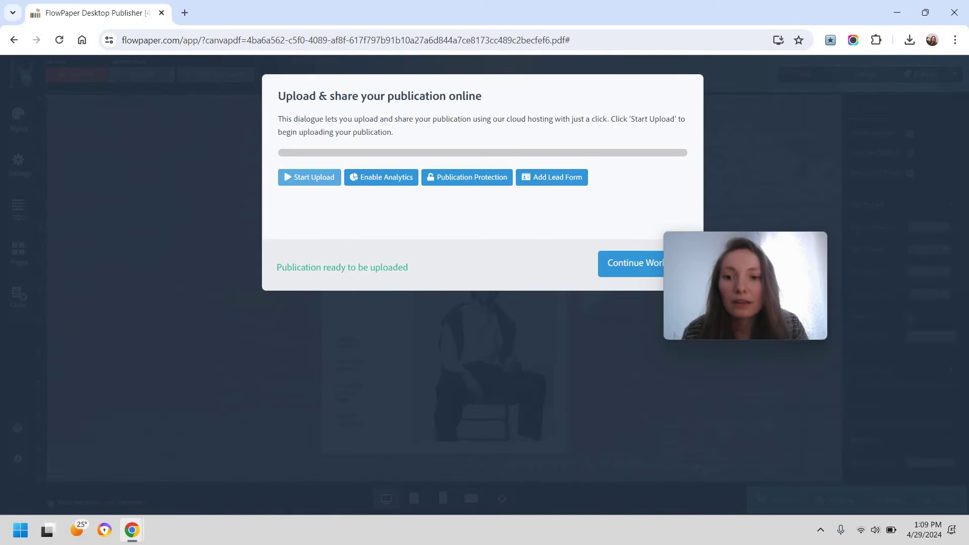
{"action": "left_click", "coordinate": [310, 177]}
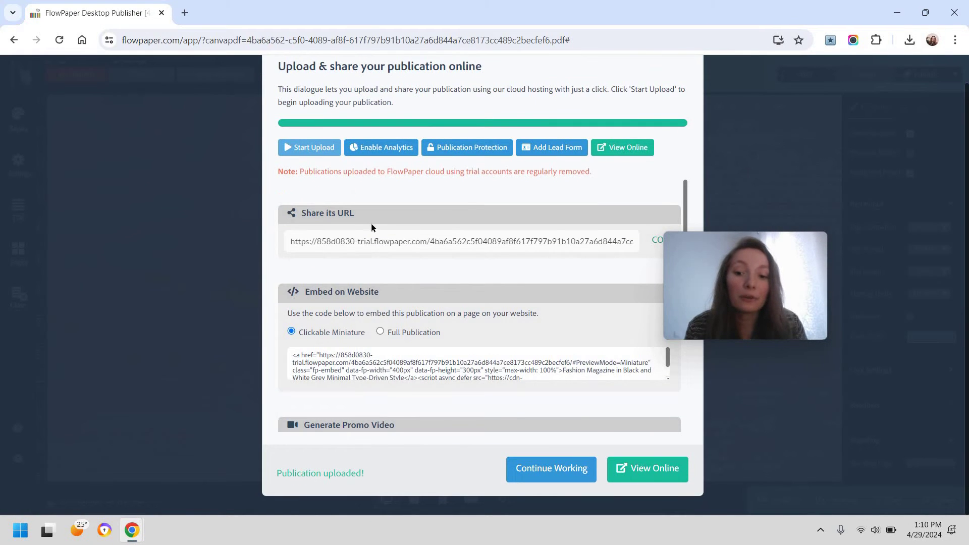
{"action": "scroll", "coordinate": [371, 227], "scroll_direction": "down", "scroll_amount": 1}
{"action": "scroll", "coordinate": [371, 230], "scroll_direction": "up", "scroll_amount": 1}
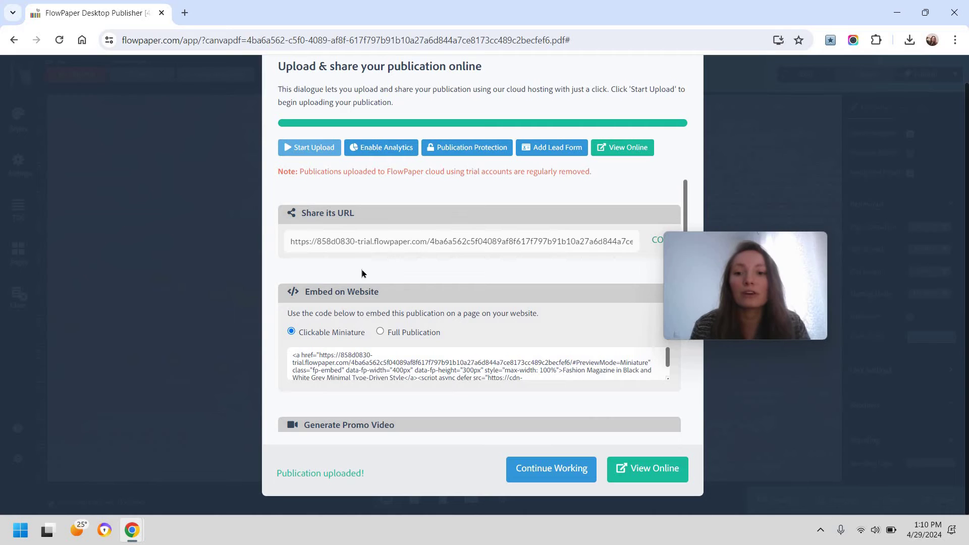
{"action": "scroll", "coordinate": [374, 275], "scroll_direction": "down", "scroll_amount": 2}
{"action": "scroll", "coordinate": [358, 246], "scroll_direction": "up", "scroll_amount": 1}
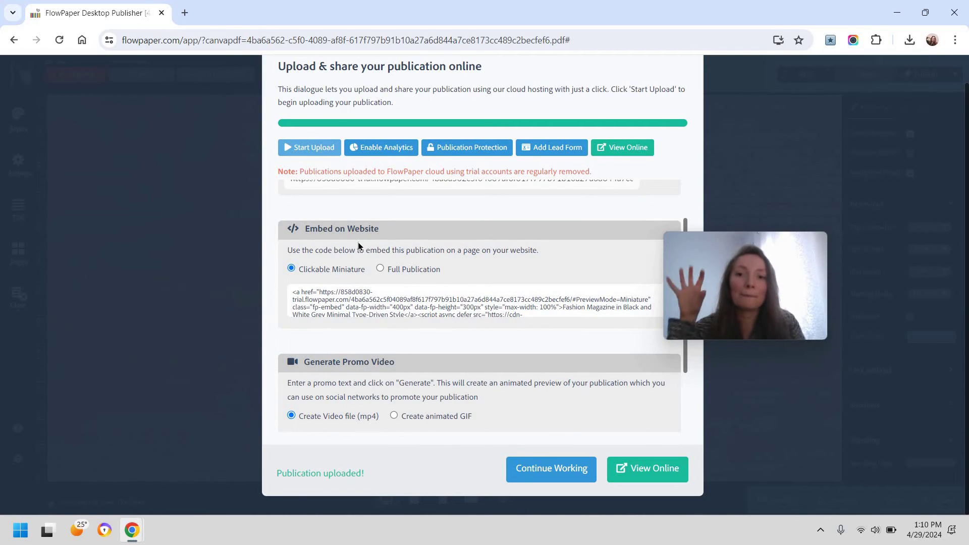
{"action": "scroll", "coordinate": [409, 250], "scroll_direction": "down", "scroll_amount": 1}
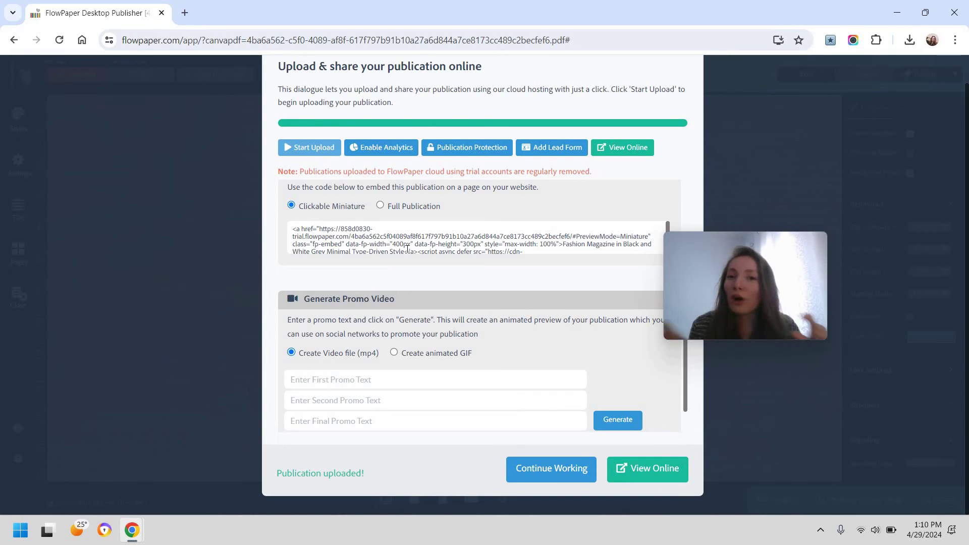
{"action": "scroll", "coordinate": [400, 273], "scroll_direction": "down", "scroll_amount": 1}
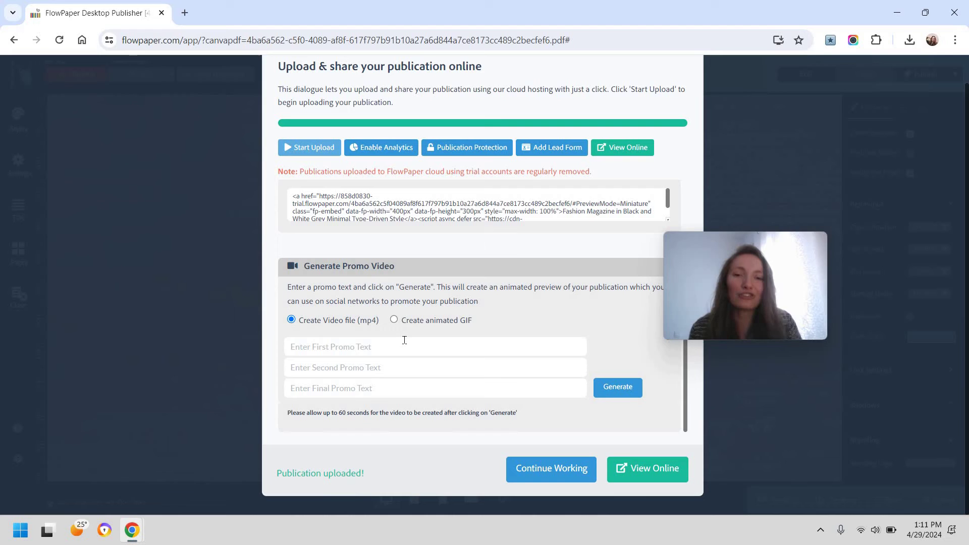
{"action": "scroll", "coordinate": [423, 259], "scroll_direction": "up", "scroll_amount": 3}
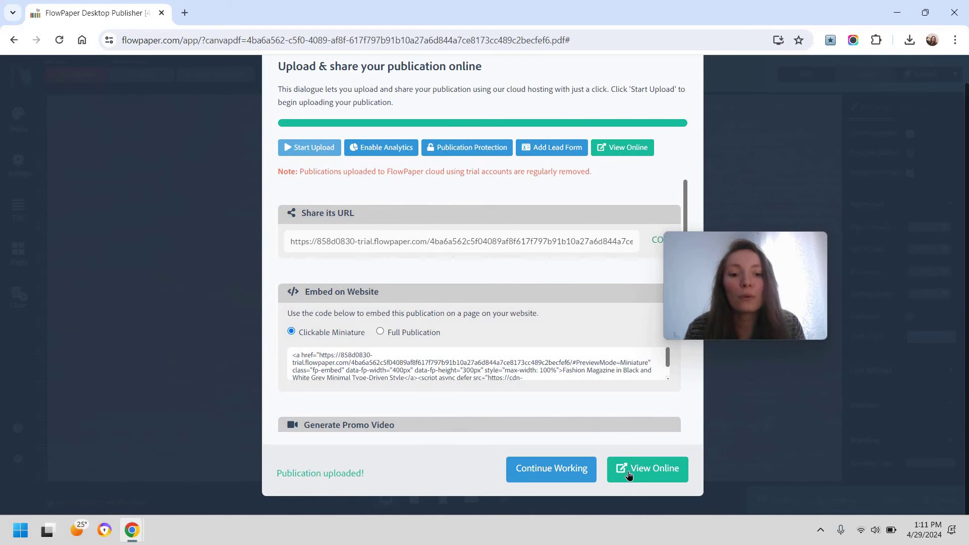
{"action": "left_click", "coordinate": [668, 245]}
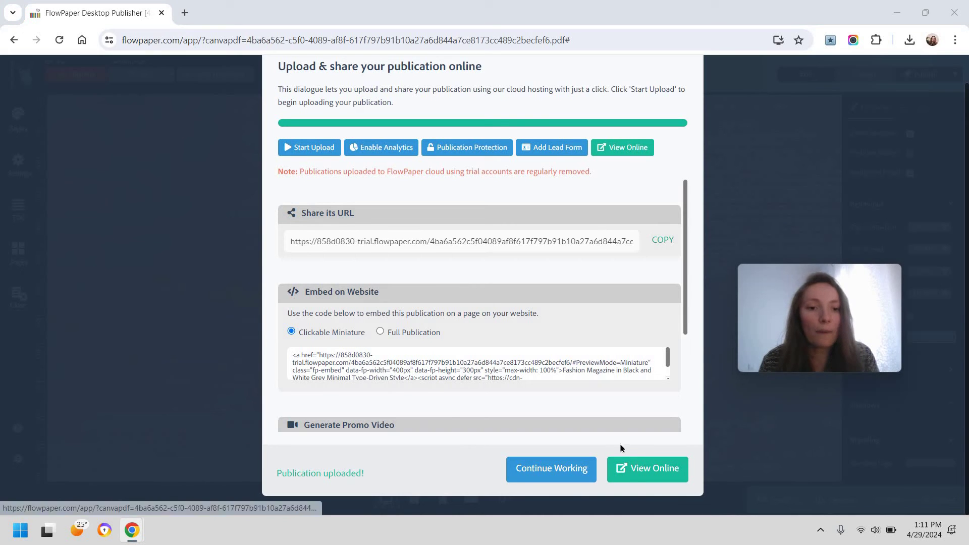
{"action": "left_click", "coordinate": [184, 13]}
{"action": "type", "text": "https://858d0830-trial.flowpaper.com/4ba6a562c5f04089af8f617f797b91b10a27a6d844a7ce8173cc489c2becfef6/"}
{"action": "key", "text": "Return"}
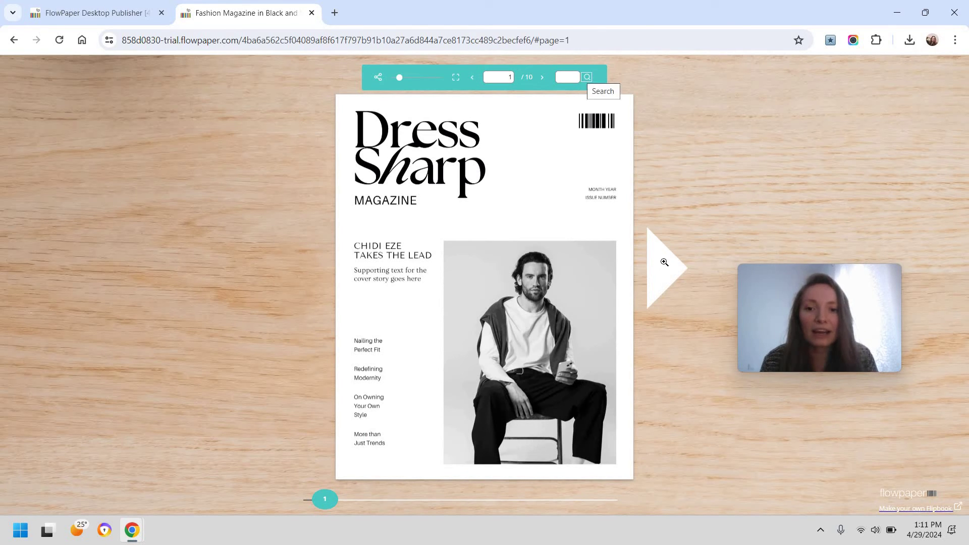
{"action": "left_click", "coordinate": [664, 262]}
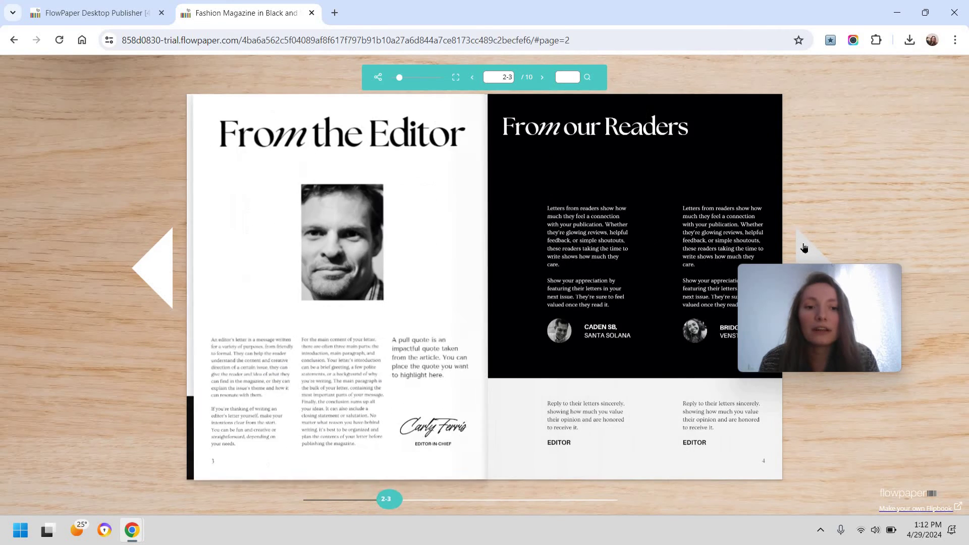
{"action": "left_click", "coordinate": [804, 247]}
{"action": "left_click", "coordinate": [804, 247]}
{"action": "left_click", "coordinate": [804, 247]}
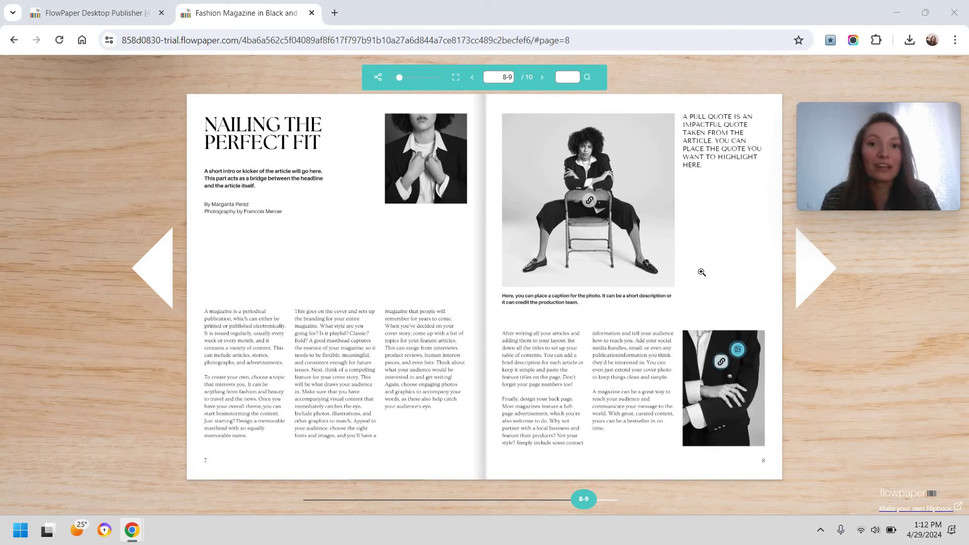
Follow the chair photo's link, dismiss the trial warning, and zoom the spread in and out
{"action": "left_click", "coordinate": [545, 156]}
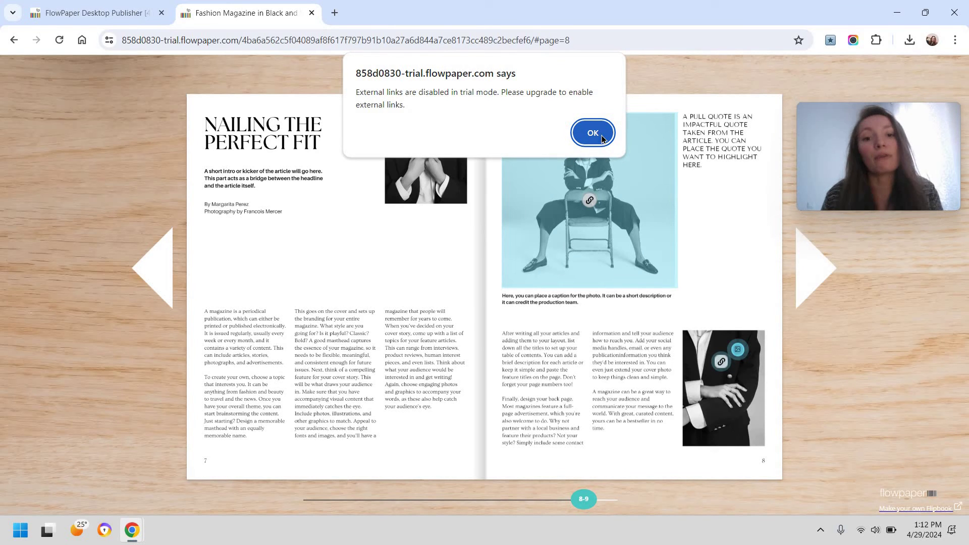
{"action": "key", "text": "Return"}
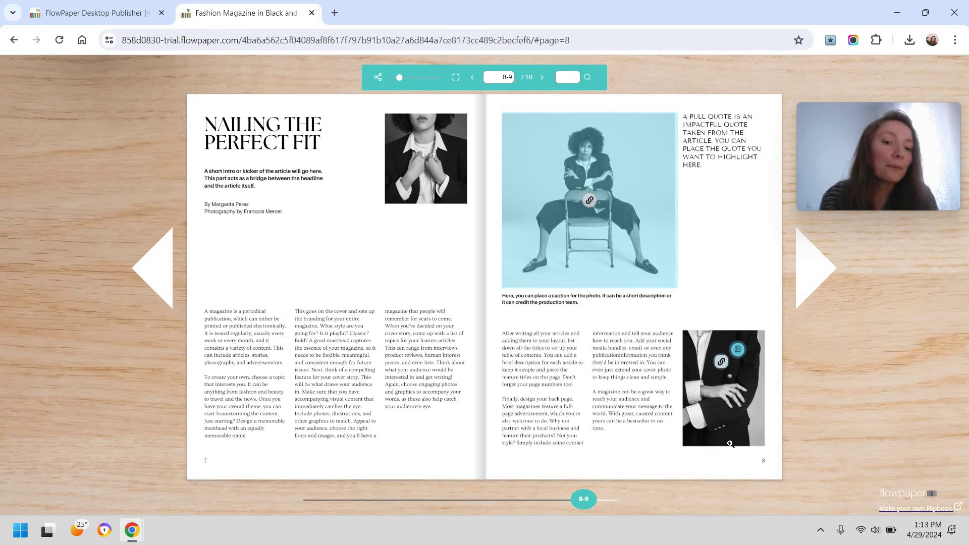
{"action": "scroll", "coordinate": [722, 437], "scroll_direction": "up", "scroll_amount": 3}
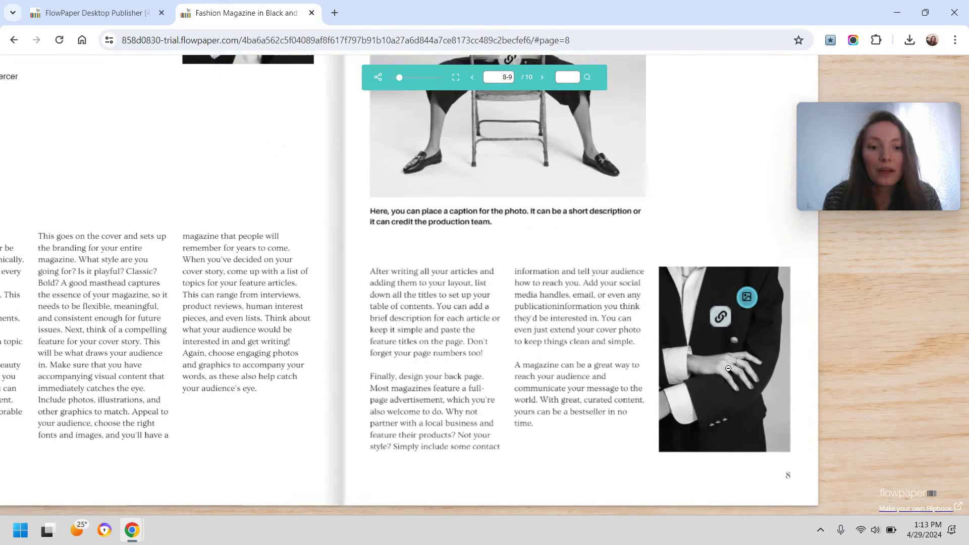
{"action": "scroll", "coordinate": [720, 330], "scroll_direction": "down", "scroll_amount": 2}
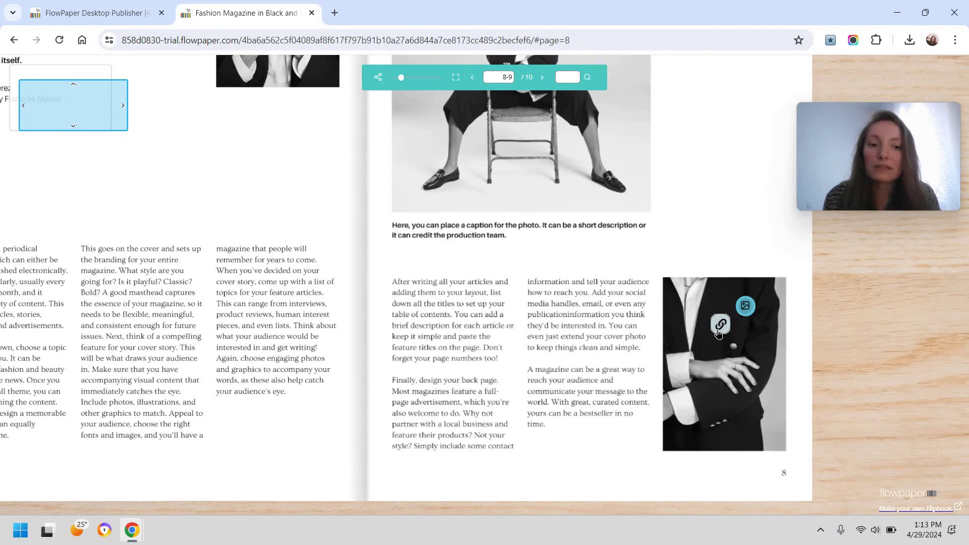
{"action": "mouse_move", "coordinate": [719, 334]}
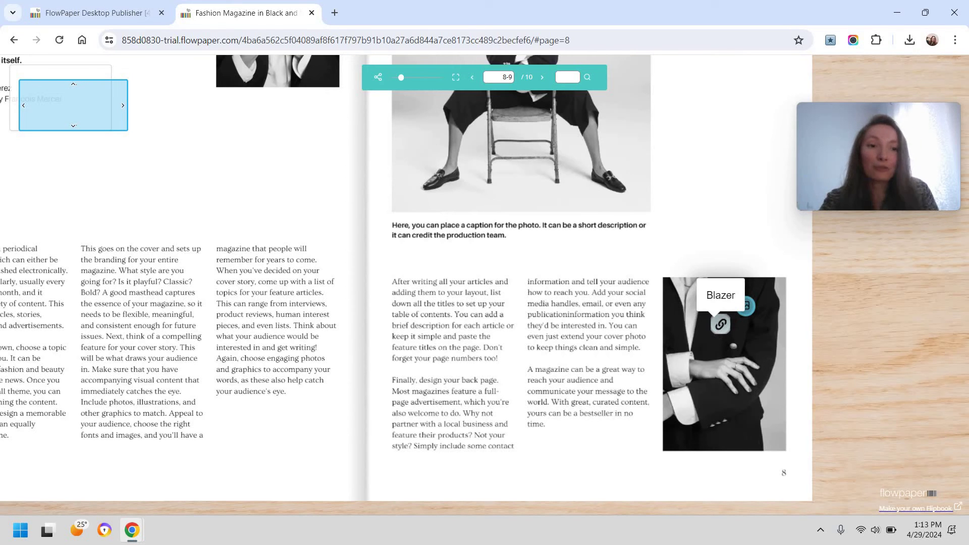
{"action": "left_click", "coordinate": [735, 357]}
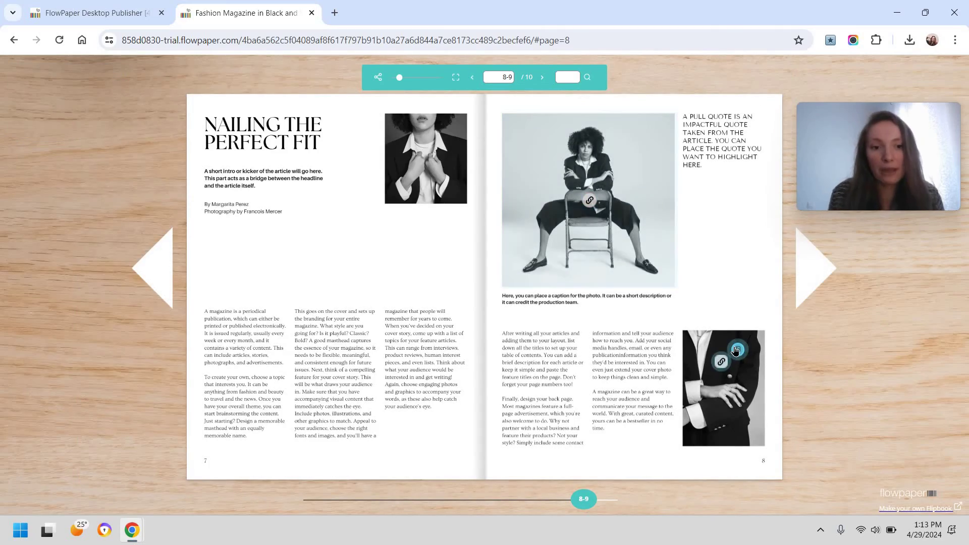
View the blazer photo's hotspot image enlarged, then close it
{"action": "left_click", "coordinate": [736, 351]}
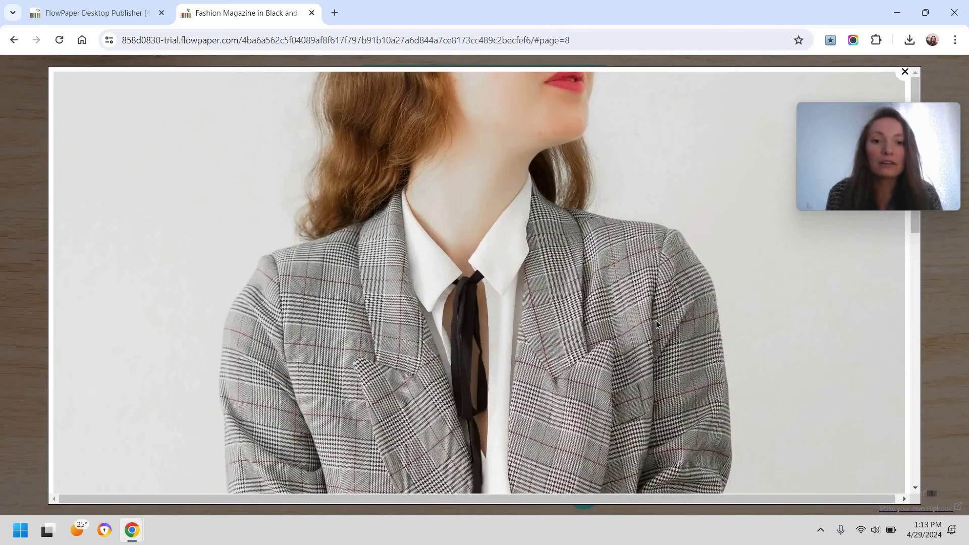
{"action": "scroll", "coordinate": [656, 320], "scroll_direction": "down", "scroll_amount": 8}
{"action": "left_click", "coordinate": [686, 273]}
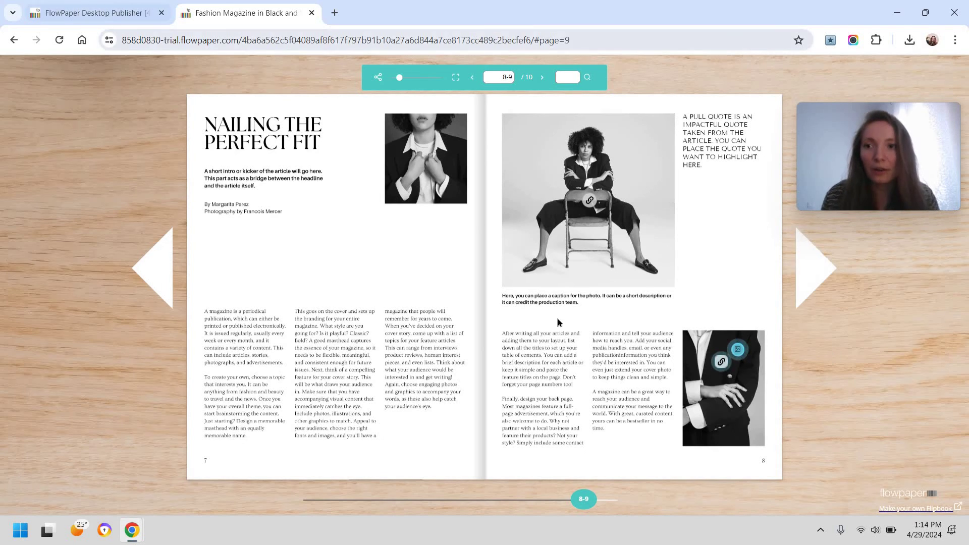
Return to the publisher and open the cover page in the page editor
{"action": "left_click", "coordinate": [113, 19]}
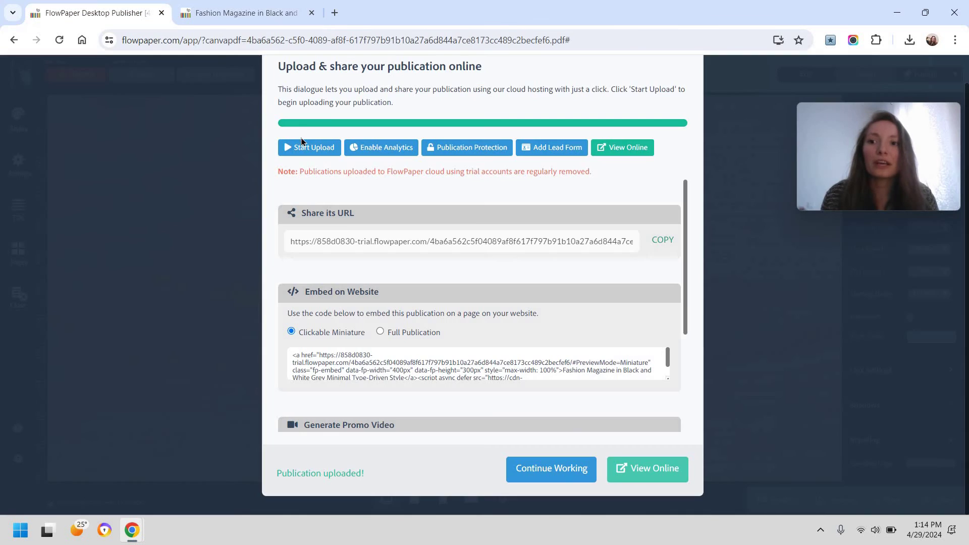
{"action": "left_click", "coordinate": [570, 469]}
{"action": "left_click", "coordinate": [603, 287]}
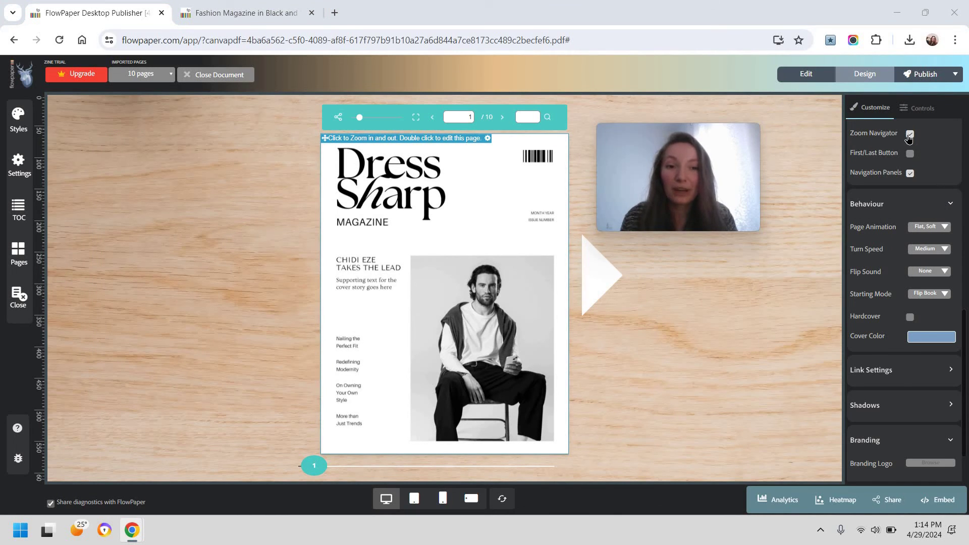
{"action": "left_click", "coordinate": [805, 74]}
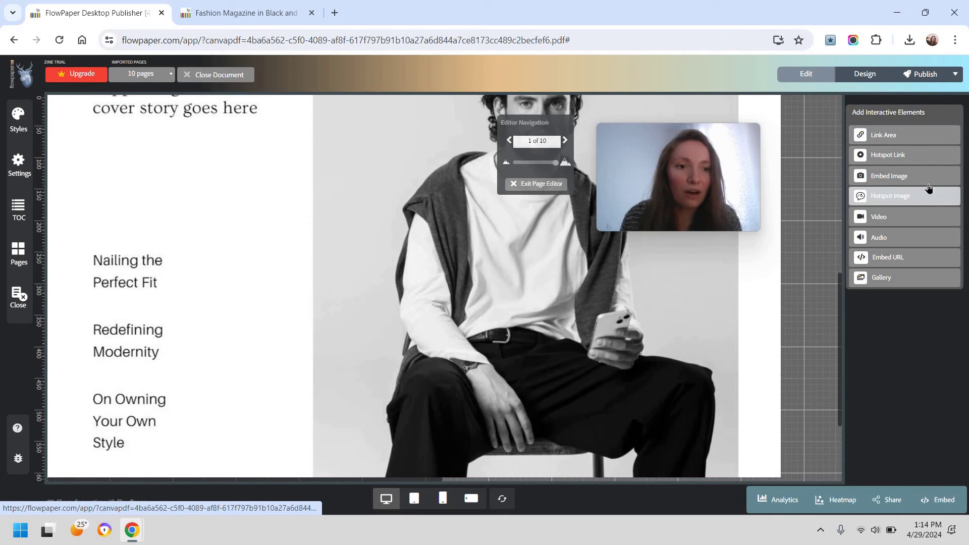
Add a YouTube video element on the cover, just under the cover story text
{"action": "left_click", "coordinate": [929, 217]}
{"action": "left_click_drag", "start_coordinate": [372, 192], "coordinate": [584, 309]}
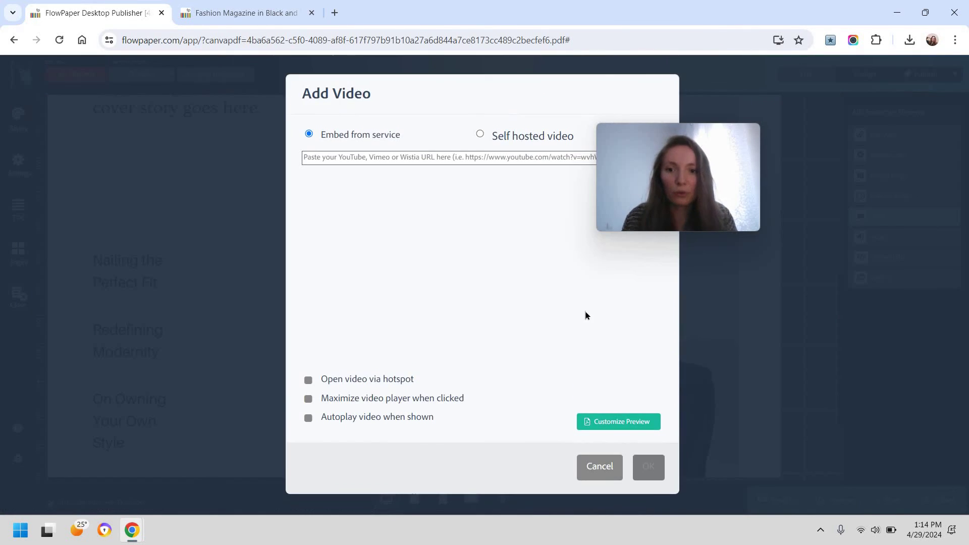
{"action": "key", "text": "Escape"}
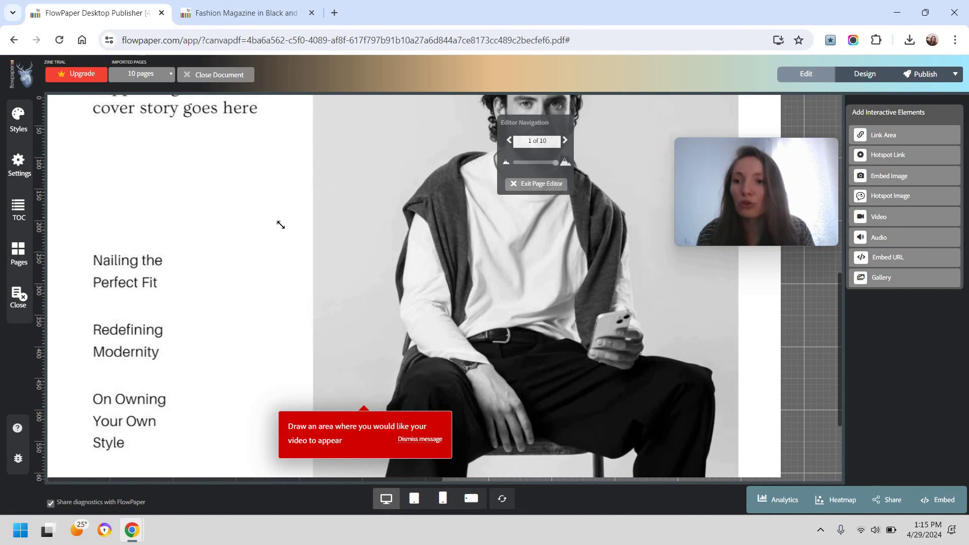
{"action": "left_click_drag", "start_coordinate": [280, 224], "coordinate": [282, 225]}
{"action": "scroll", "coordinate": [474, 325], "scroll_direction": "down", "scroll_amount": 2}
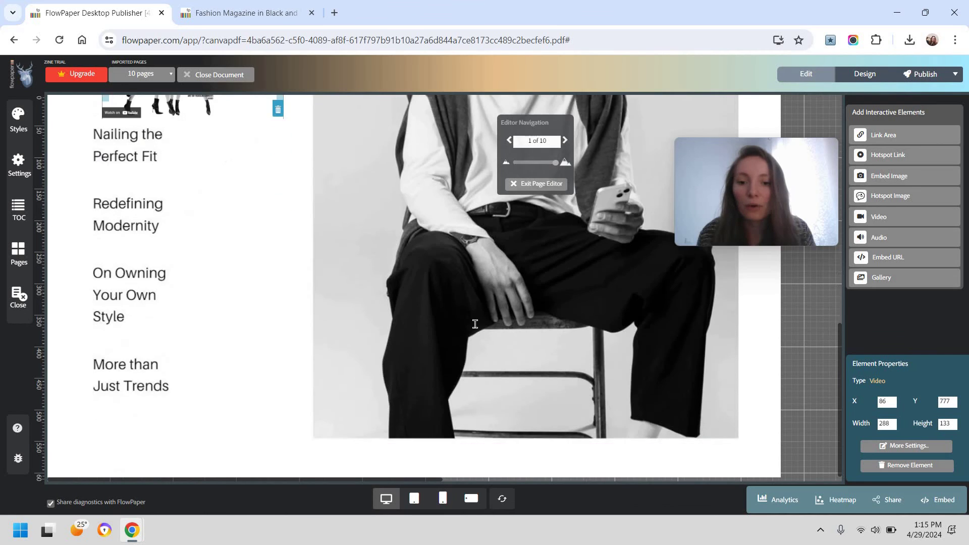
{"action": "scroll", "coordinate": [475, 324], "scroll_direction": "up", "scroll_amount": 3}
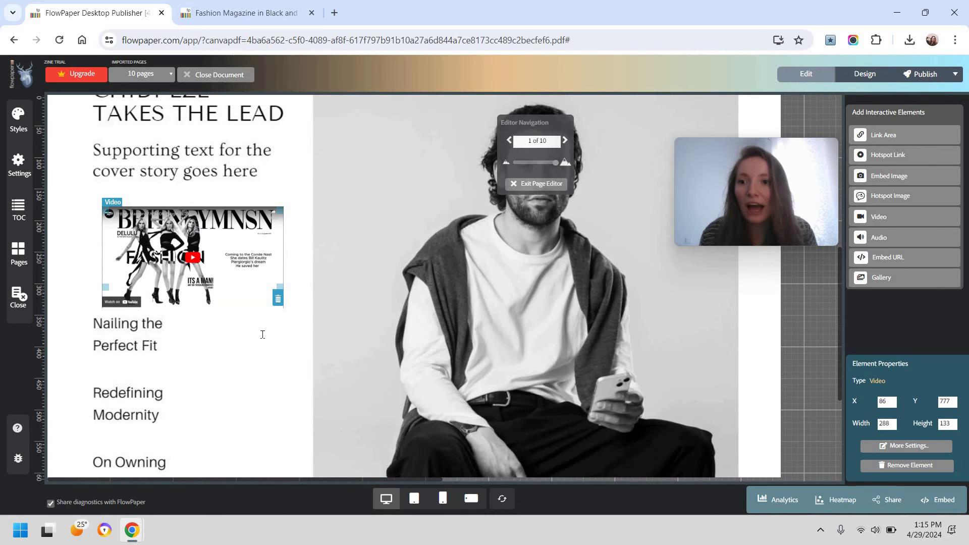
{"action": "scroll", "coordinate": [263, 335], "scroll_direction": "up", "scroll_amount": 3}
{"action": "scroll", "coordinate": [253, 320], "scroll_direction": "down", "scroll_amount": 2}
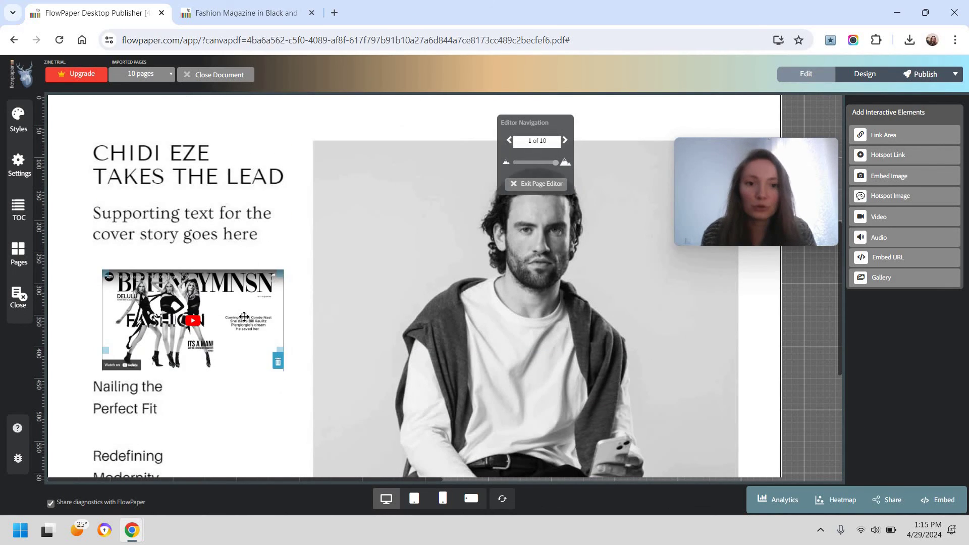
{"action": "left_click_drag", "start_coordinate": [245, 317], "coordinate": [235, 310]}
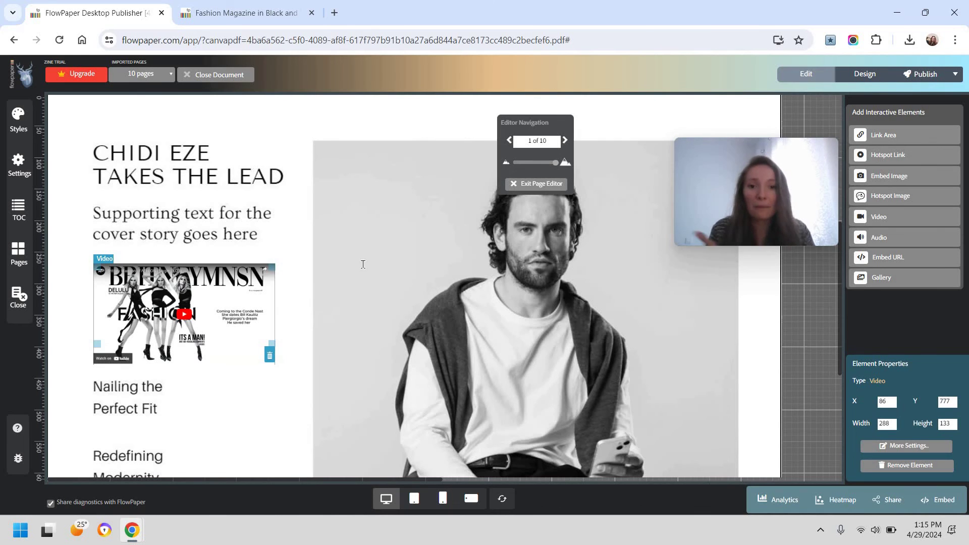
{"action": "left_click", "coordinate": [325, 310]}
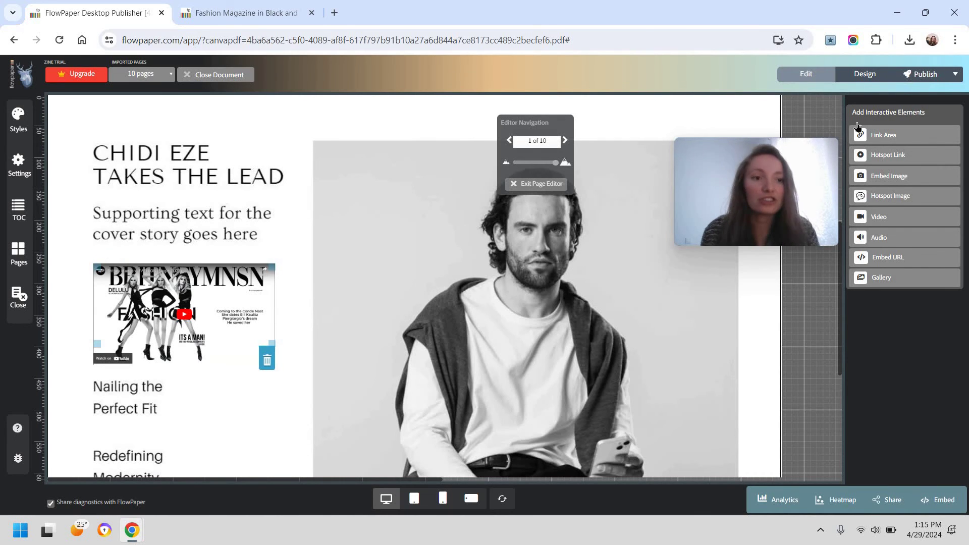
Republish the updated magazine and view it online
{"action": "left_click", "coordinate": [925, 74]}
{"action": "left_click", "coordinate": [893, 108]}
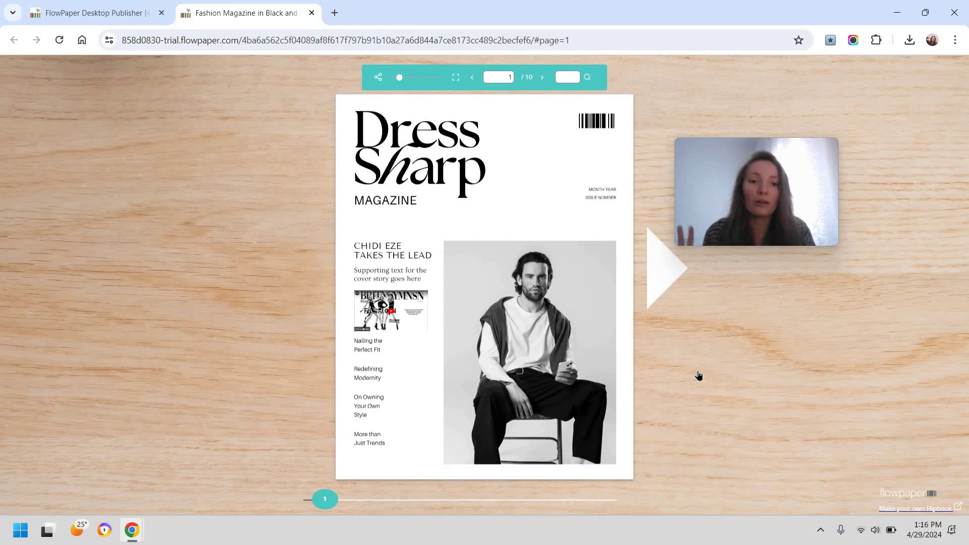
{"action": "left_click", "coordinate": [678, 288]}
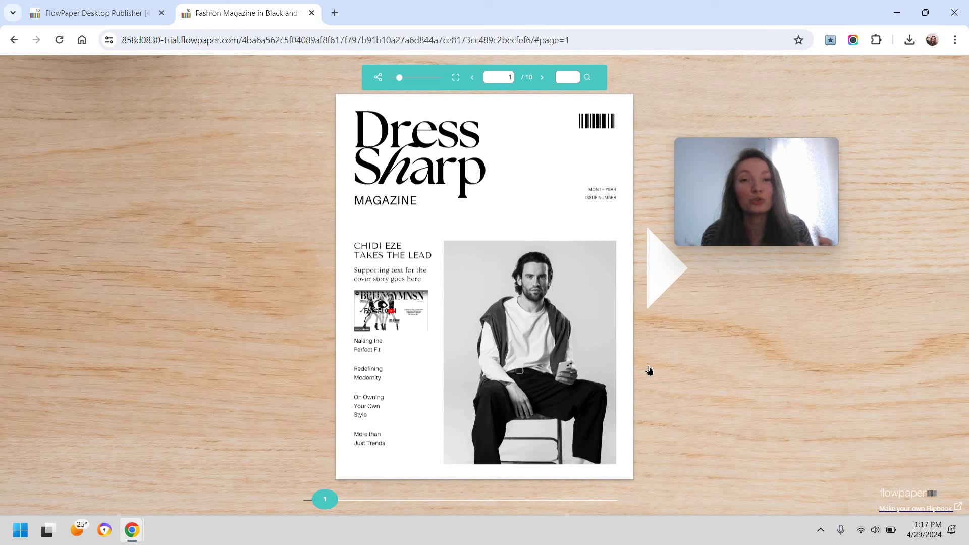
Browse the online flipbook from the cover to the last page, then back to spread 8-9
{"action": "left_click", "coordinate": [657, 278]}
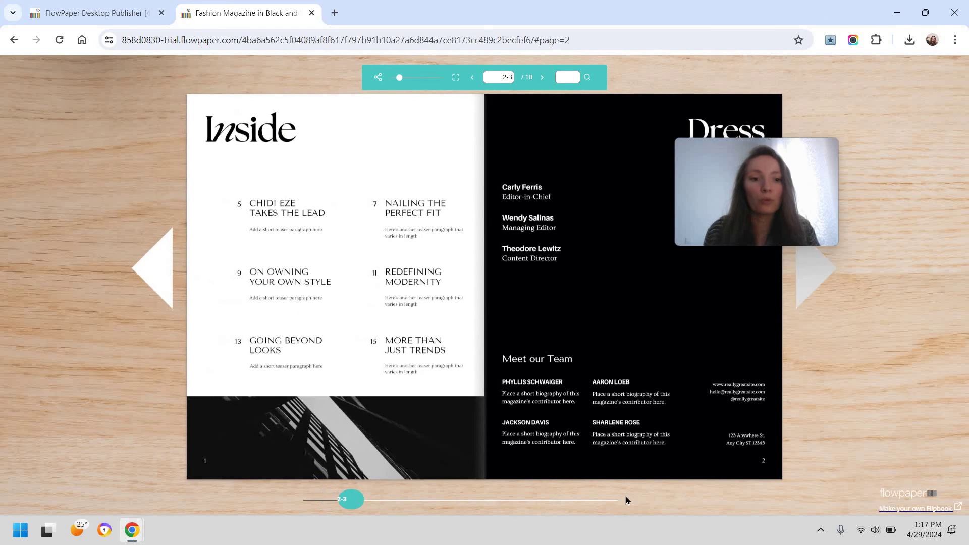
{"action": "left_click", "coordinate": [609, 501]}
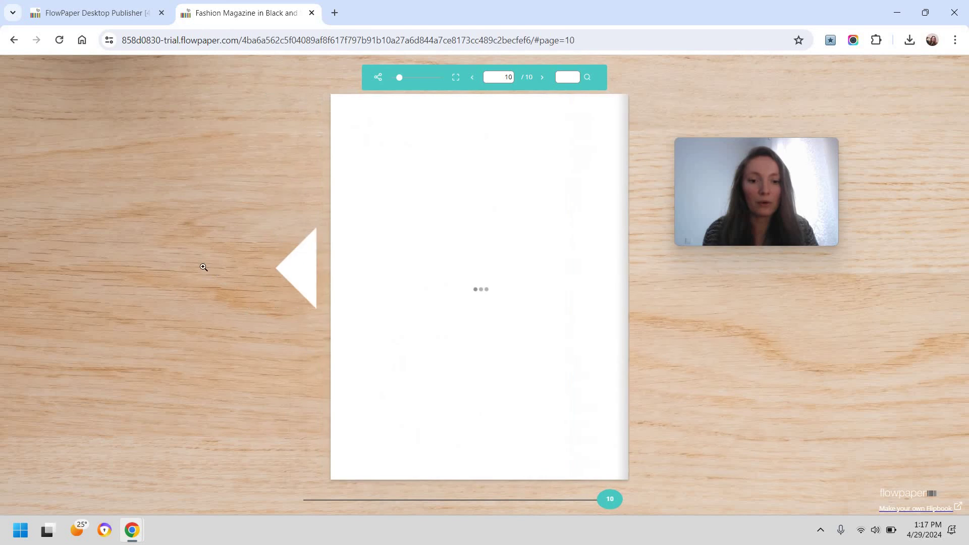
{"action": "left_click", "coordinate": [298, 268]}
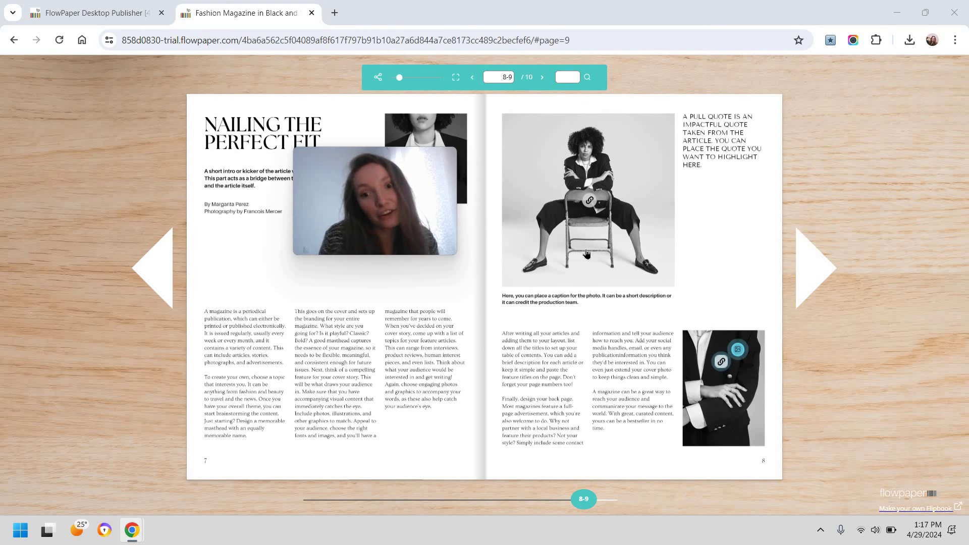
Close the online flipbook tab with Ctrl+W
{"action": "key", "text": "ctrl+w"}
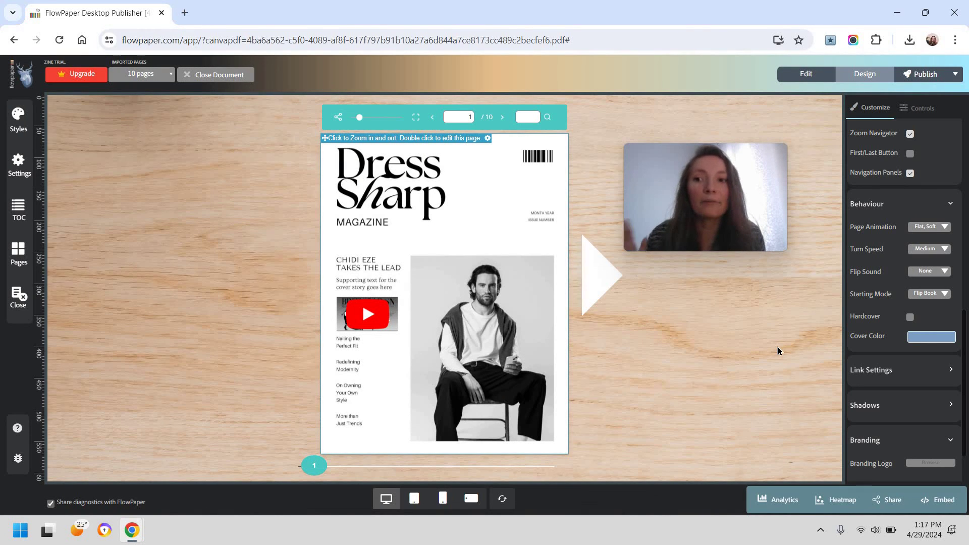